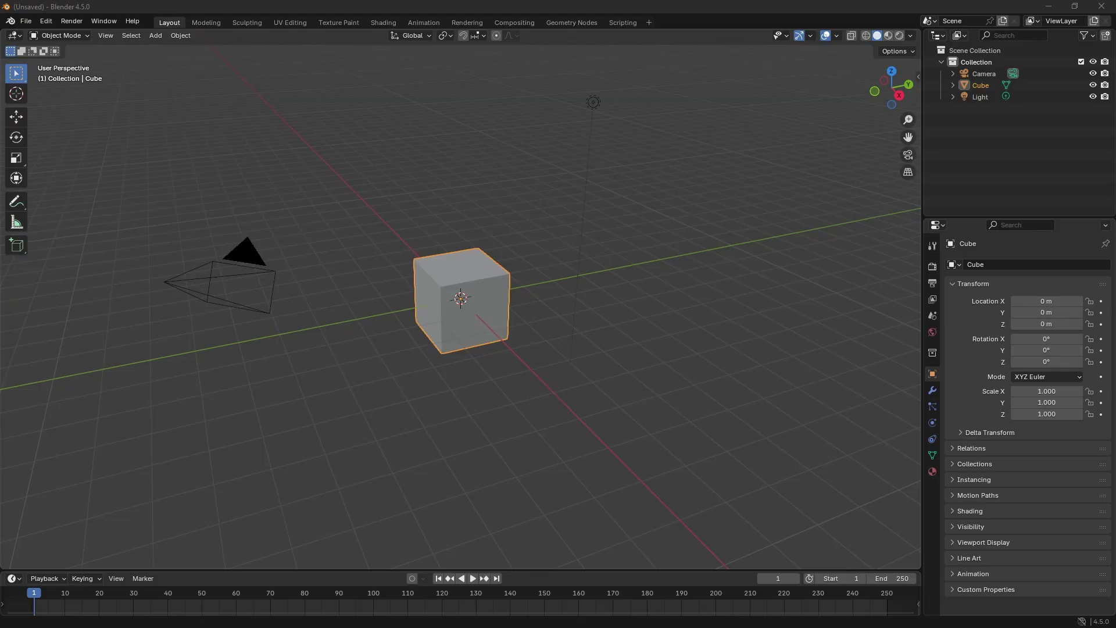
Select the cube and show its Principled BSDF material: metallic 0.000, roughness 0.500, IOR 1.450
click(552, 336)
click(483, 333)
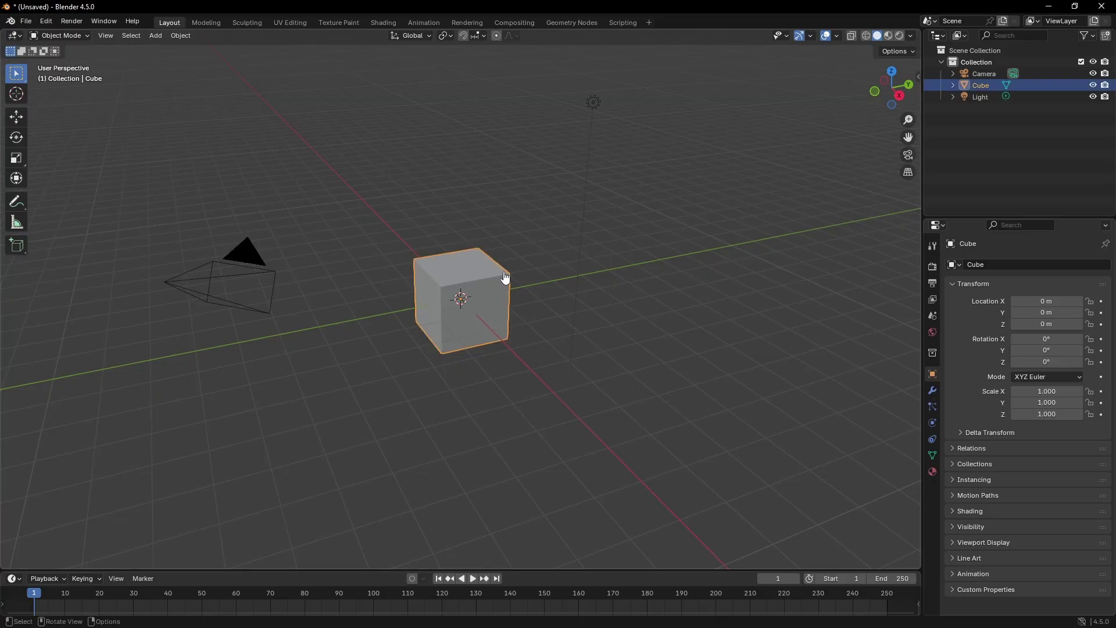
scroll(505, 278, up, 5)
mouse_move(531, 298)
middle_down()
mouse_move(515, 297)
mouse_move(515, 309)
middle_up()
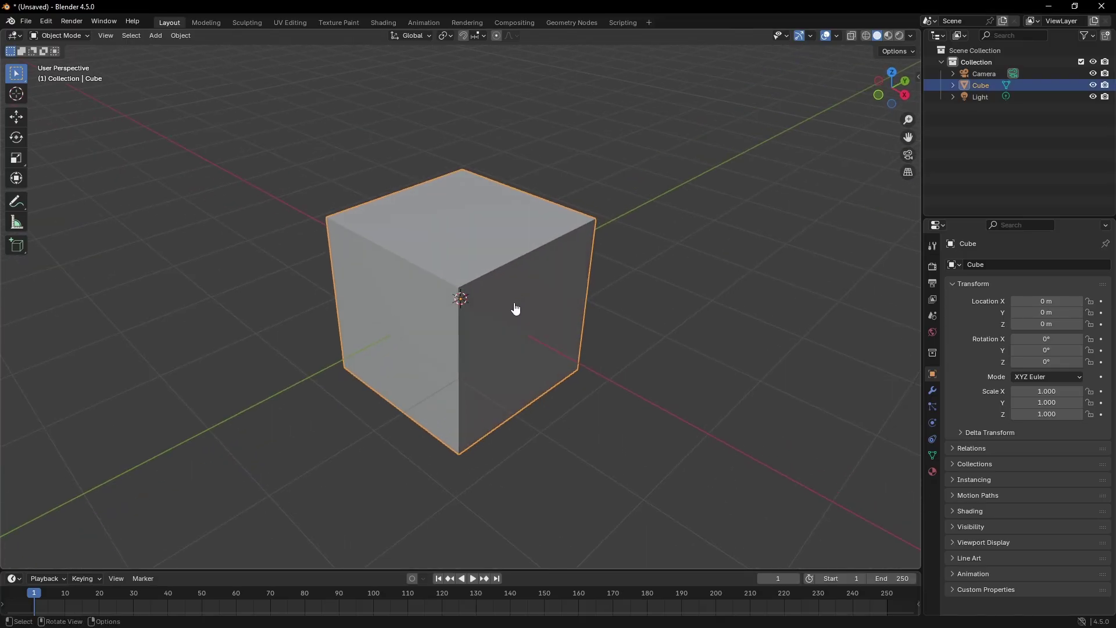
click(932, 474)
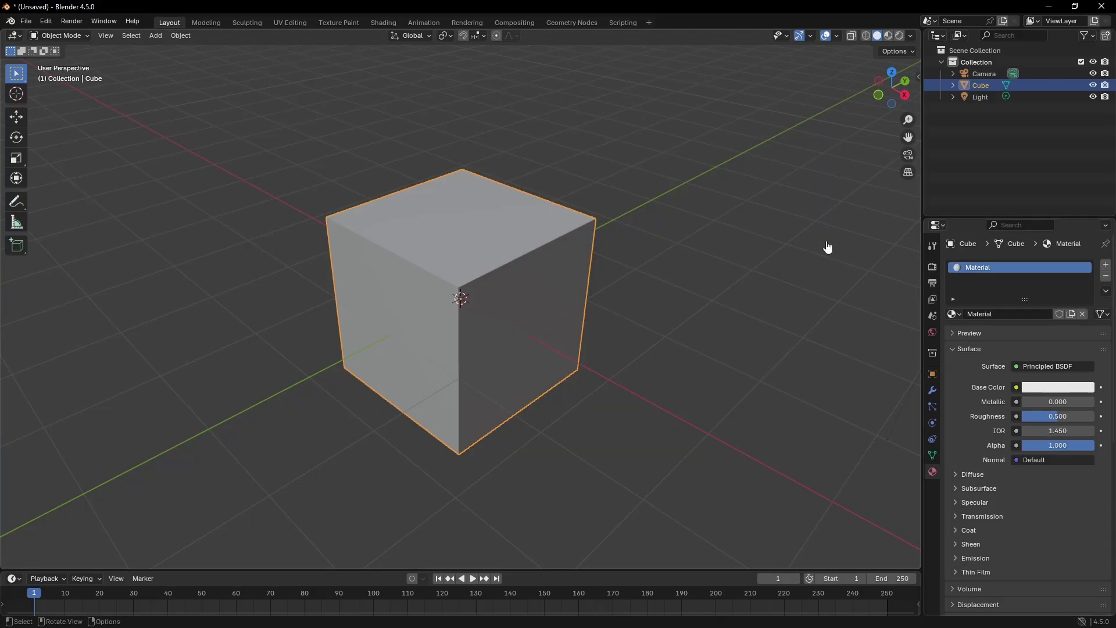
middle_drag(637, 219, 543, 284)
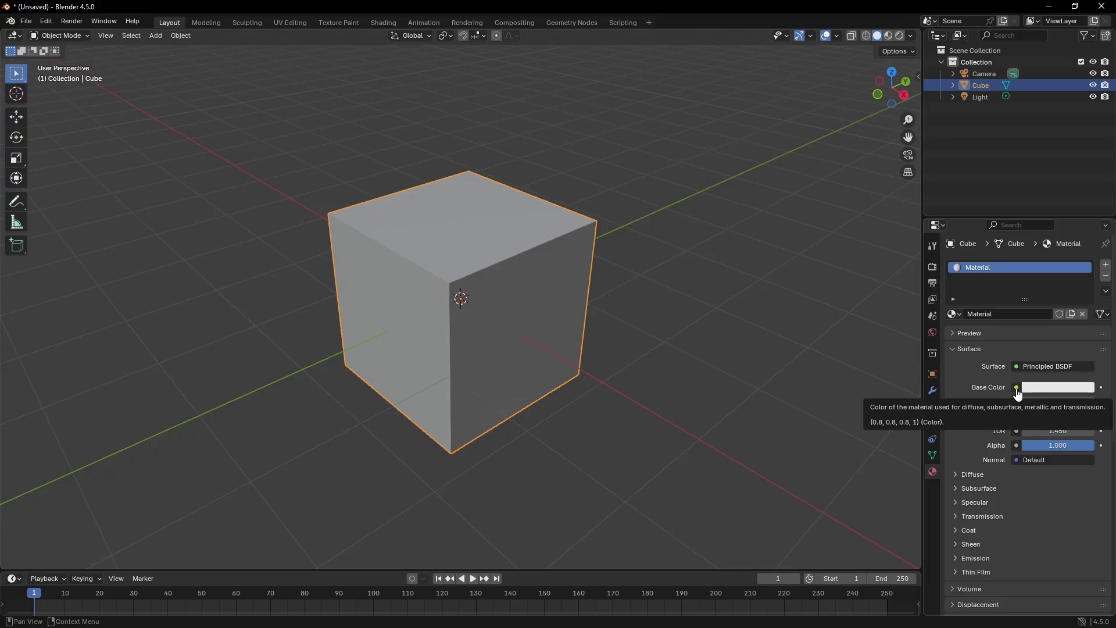
Feed Base Color from an Image Texture loaded with brookstown-modular-square-edge-red.png
click(1016, 388)
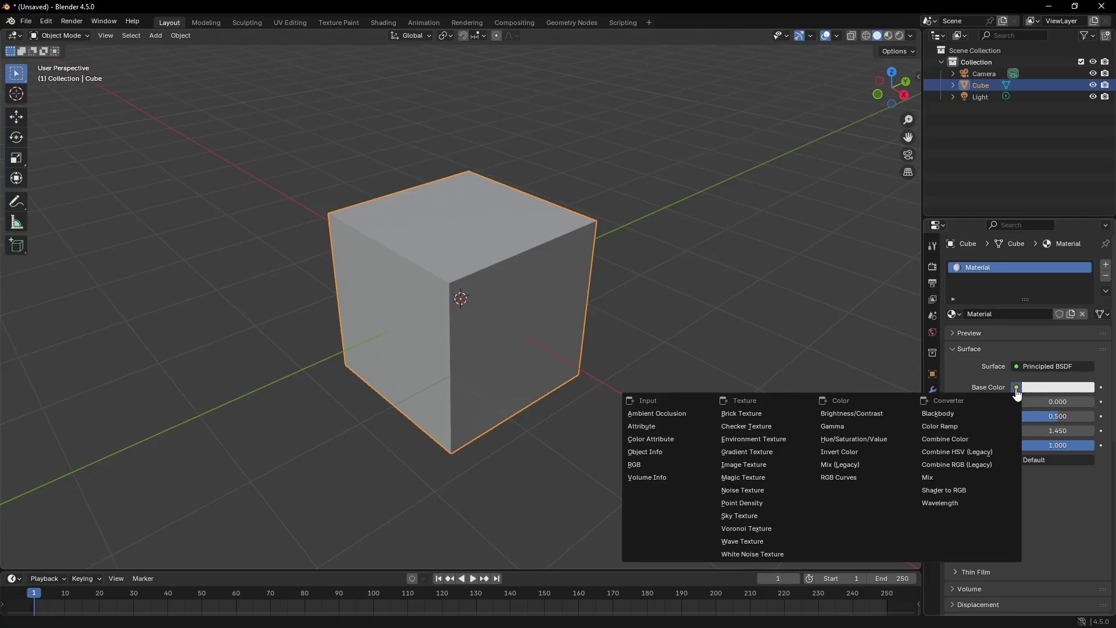
click(750, 466)
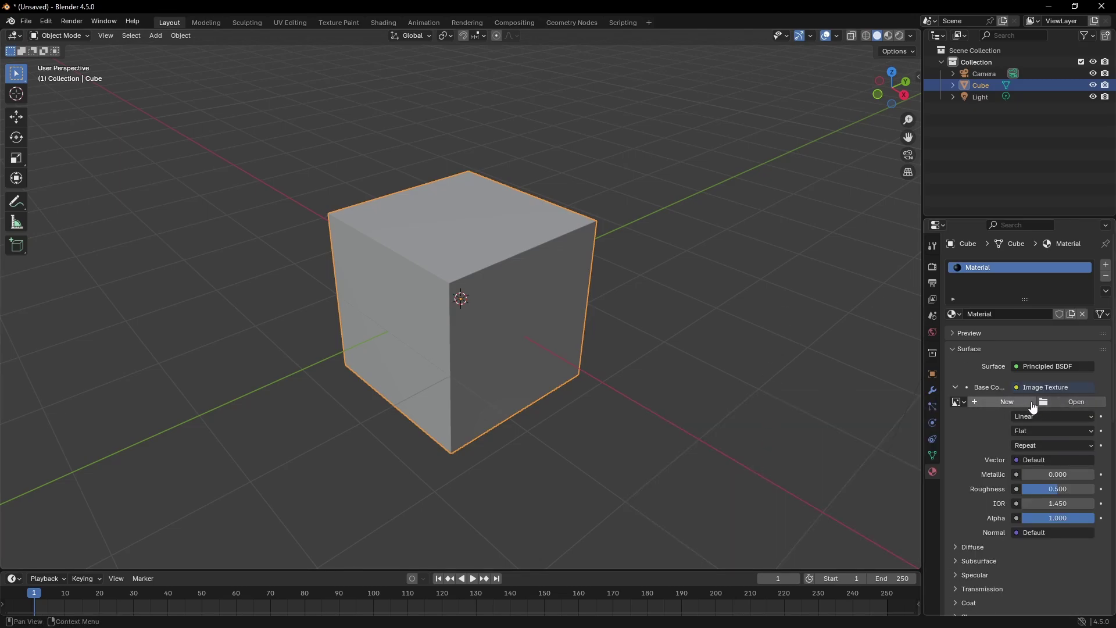
click(1077, 409)
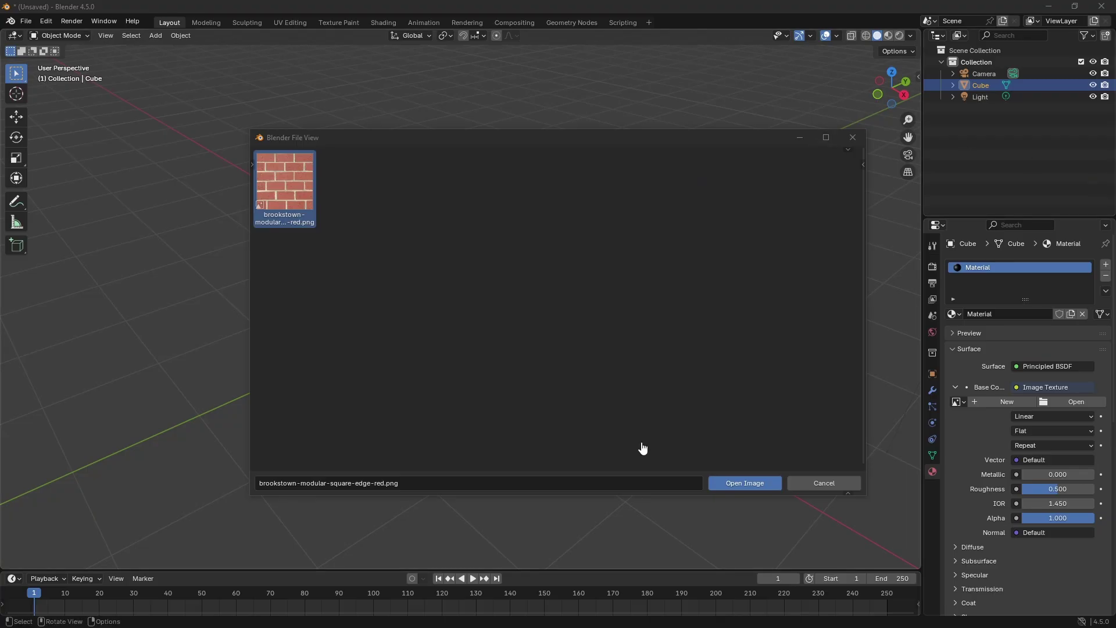
click(732, 489)
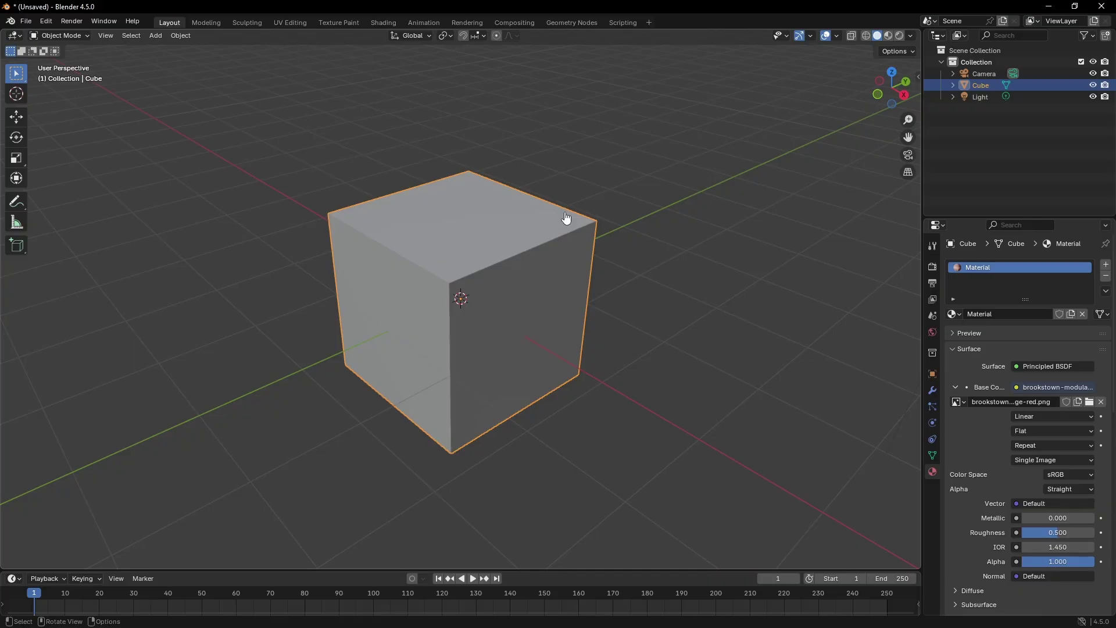
Cycle viewport shading through Material Preview, Rendered and Solid, ending on Material Preview
click(887, 36)
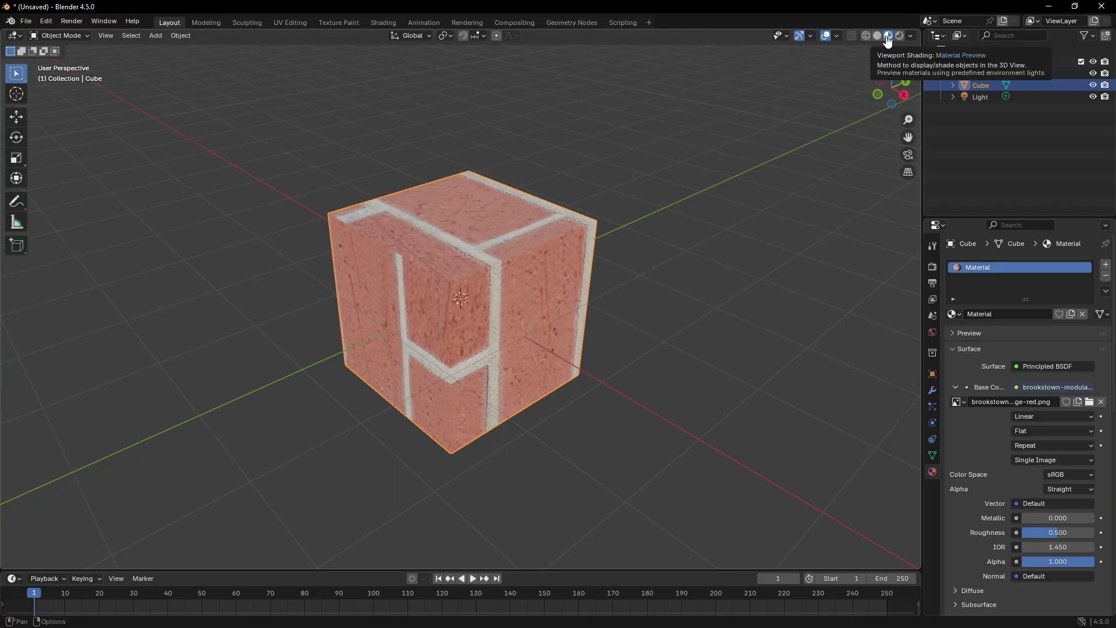
click(898, 37)
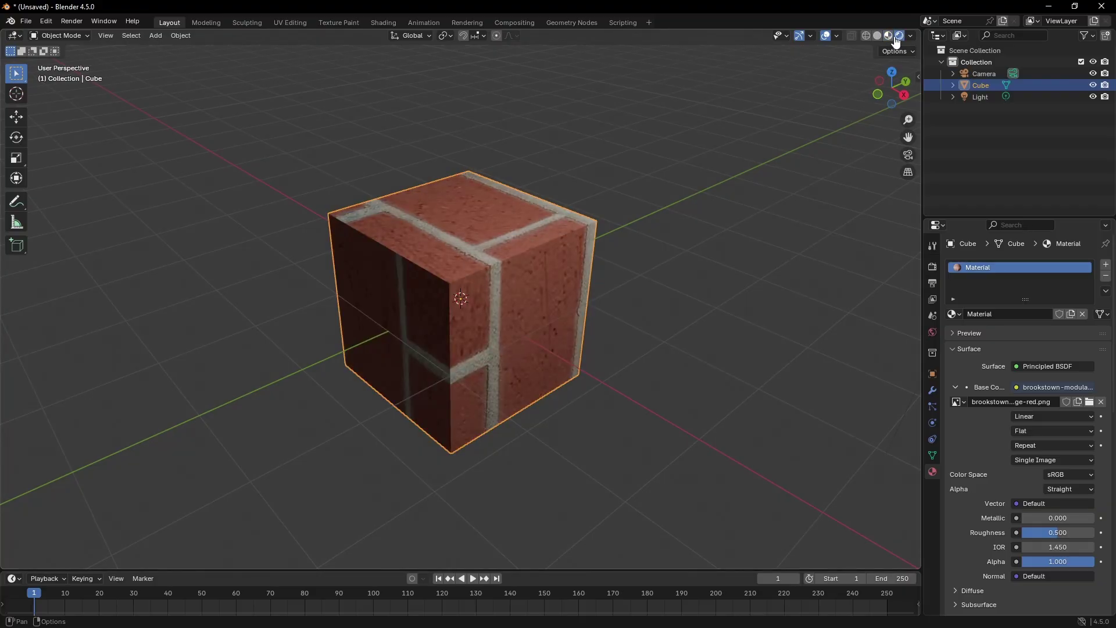
click(877, 36)
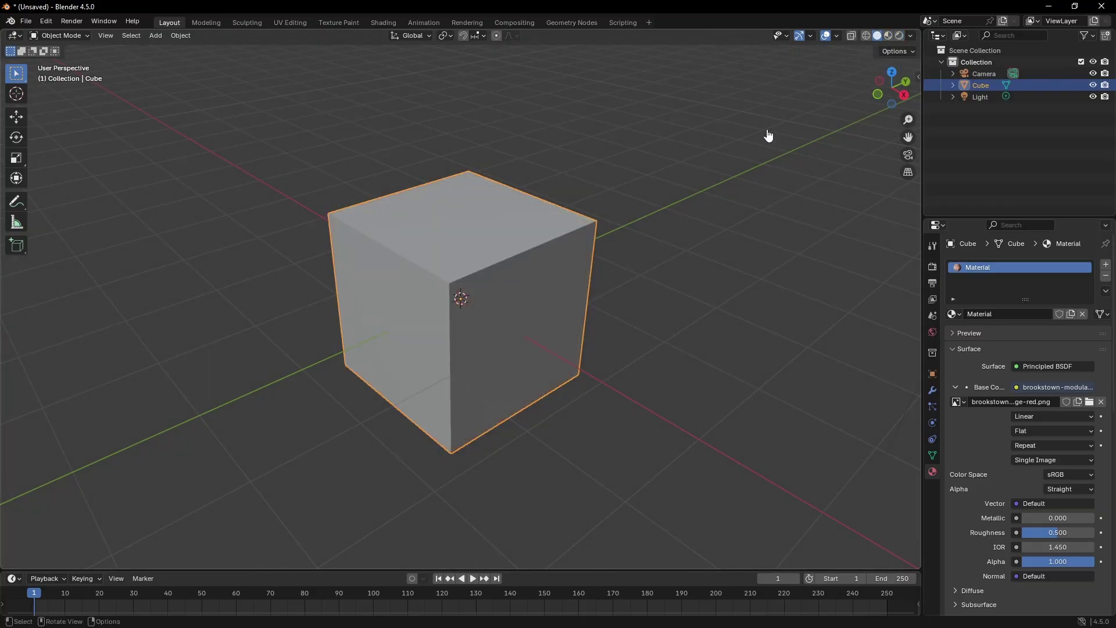
click(888, 36)
middle_drag(598, 227, 617, 214)
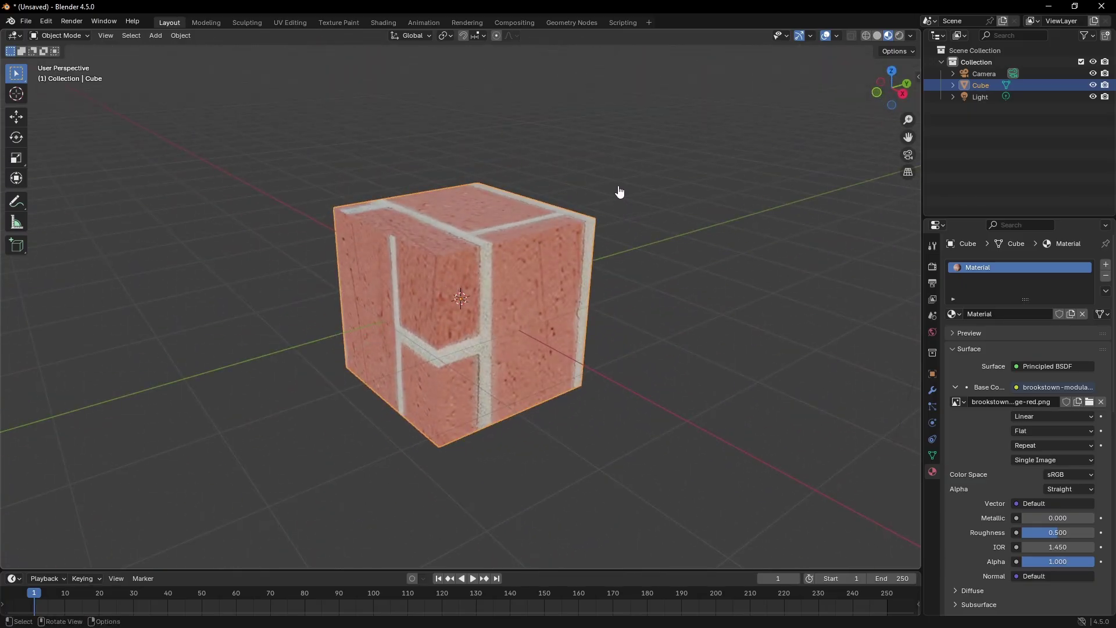
middle_drag(498, 264, 466, 252)
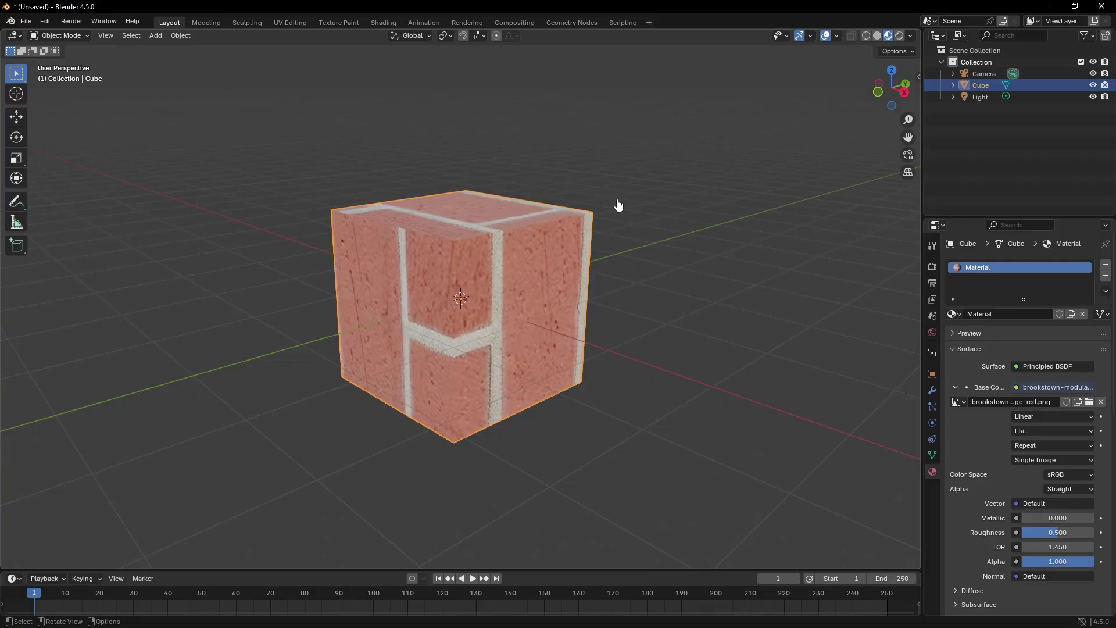
Enter Edit Mode on the cube and split the 3D view into two side-by-side areas
key(Tab)
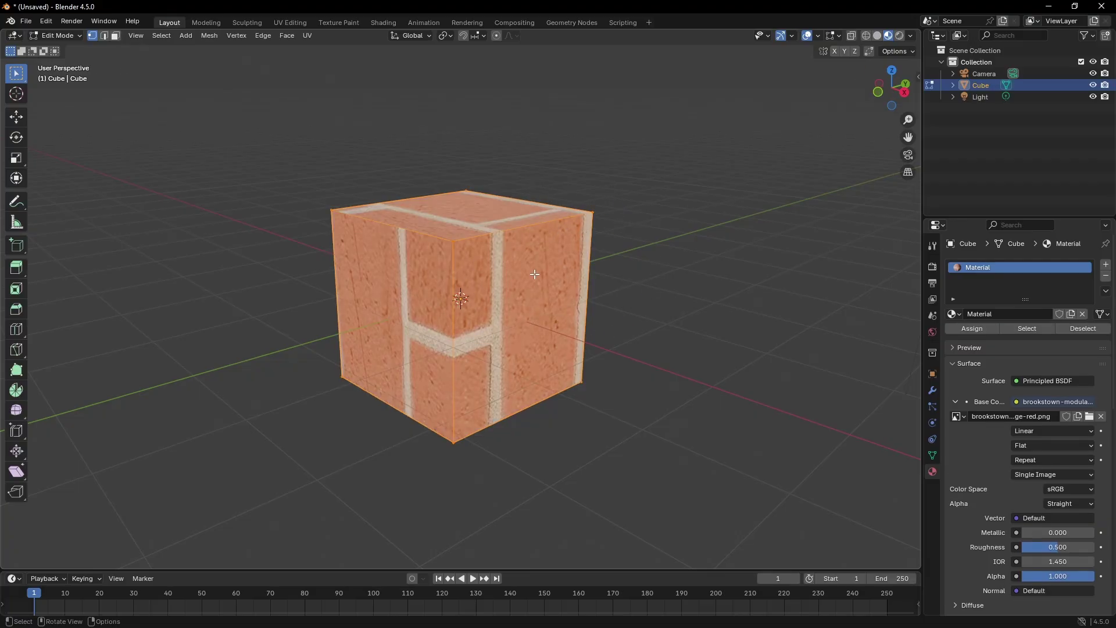
middle_drag(518, 243, 492, 238)
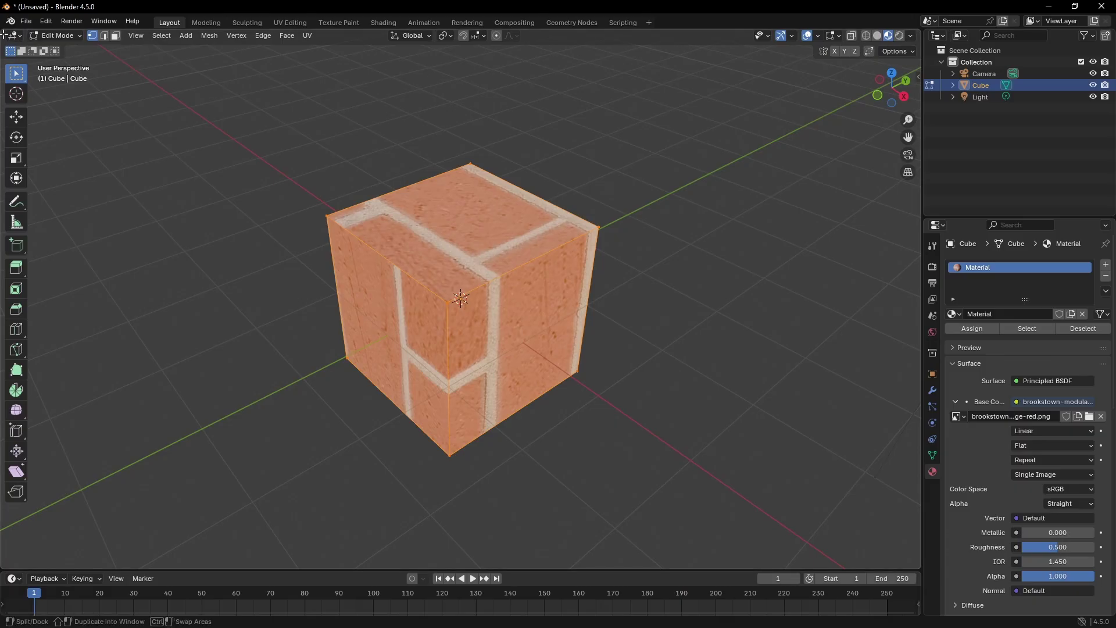
drag(4, 30, 460, 49)
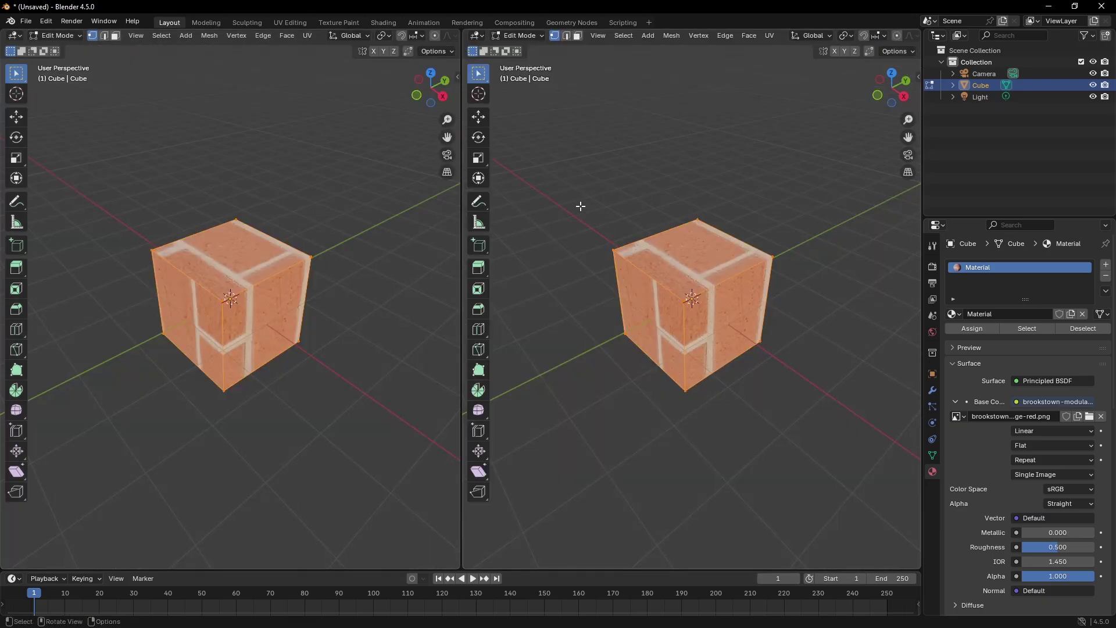
drag(461, 158, 520, 159)
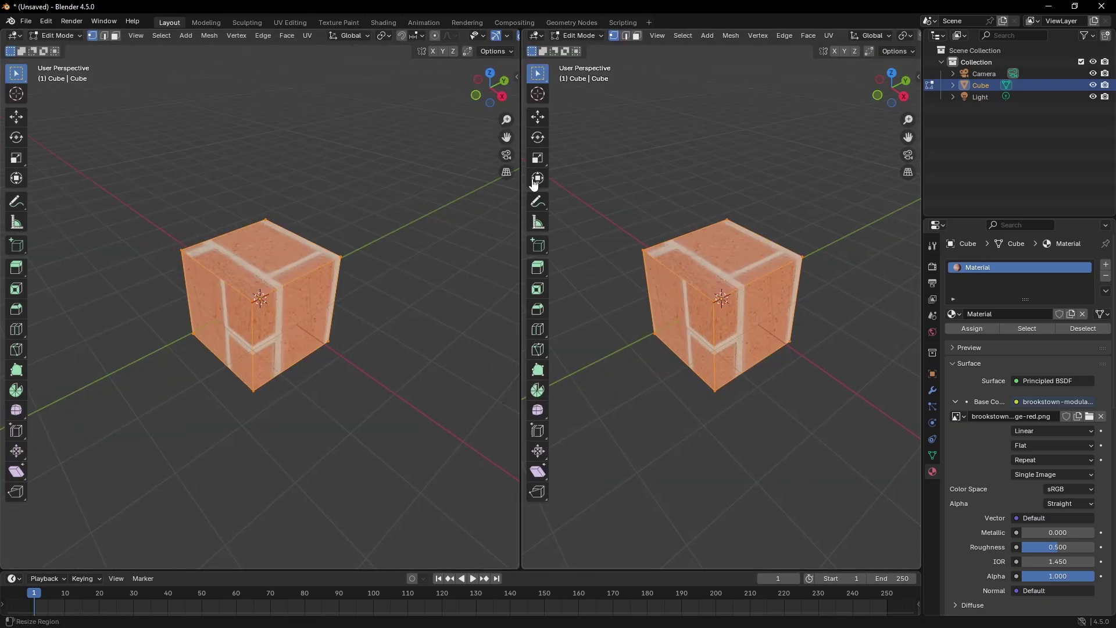
Change the left area's editor type to UV Editor
click(13, 36)
click(13, 36)
click(14, 38)
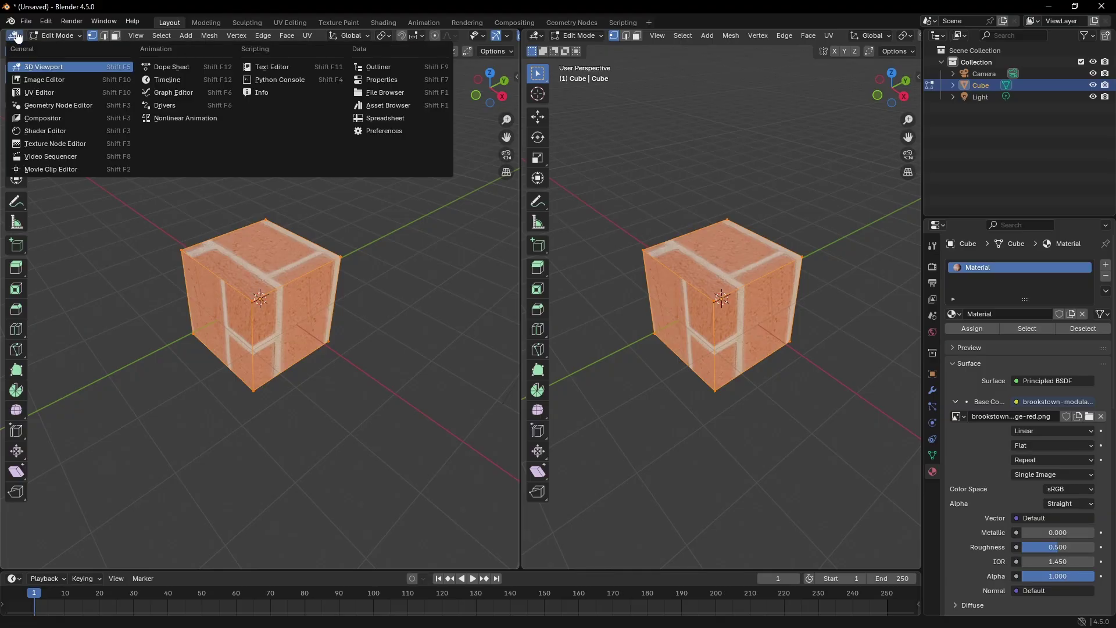
click(17, 38)
click(16, 37)
click(17, 38)
click(17, 38)
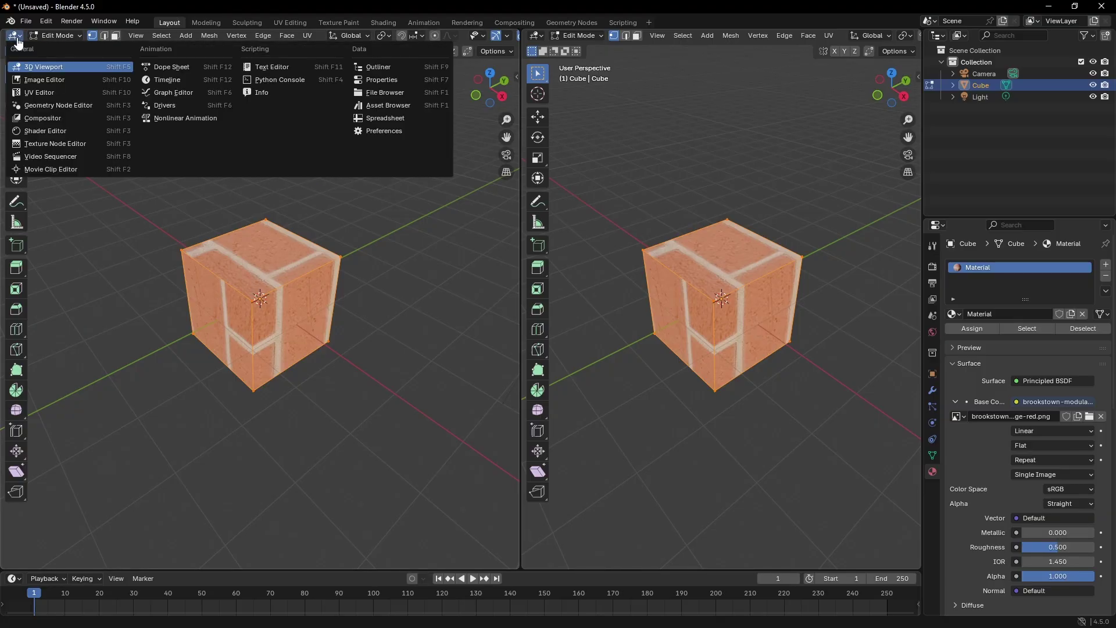
click(56, 94)
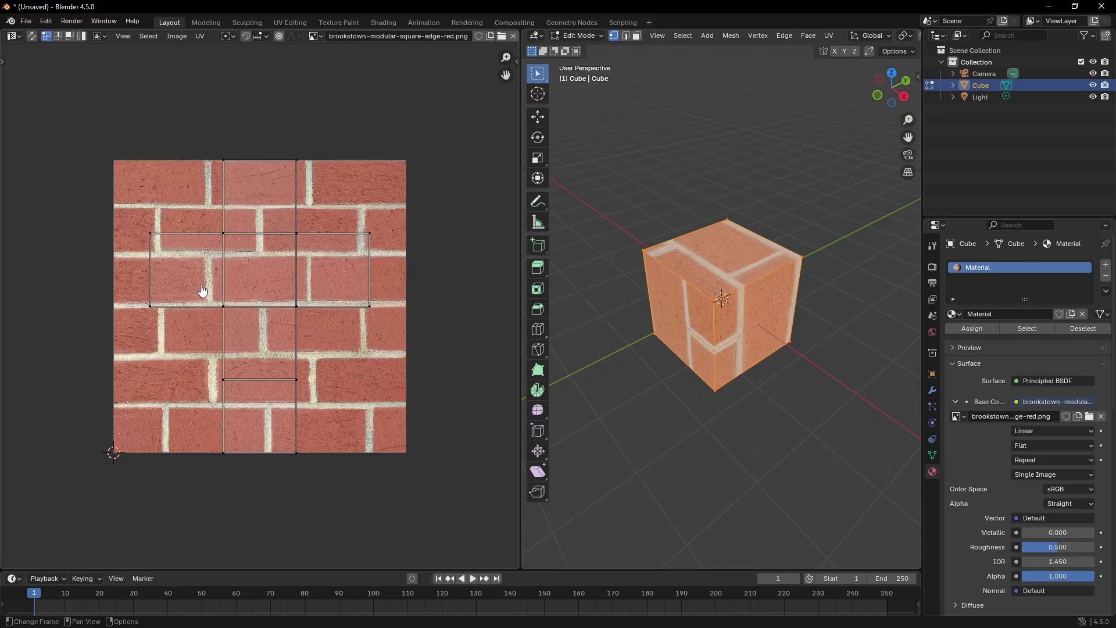
scroll(235, 271, up, 2)
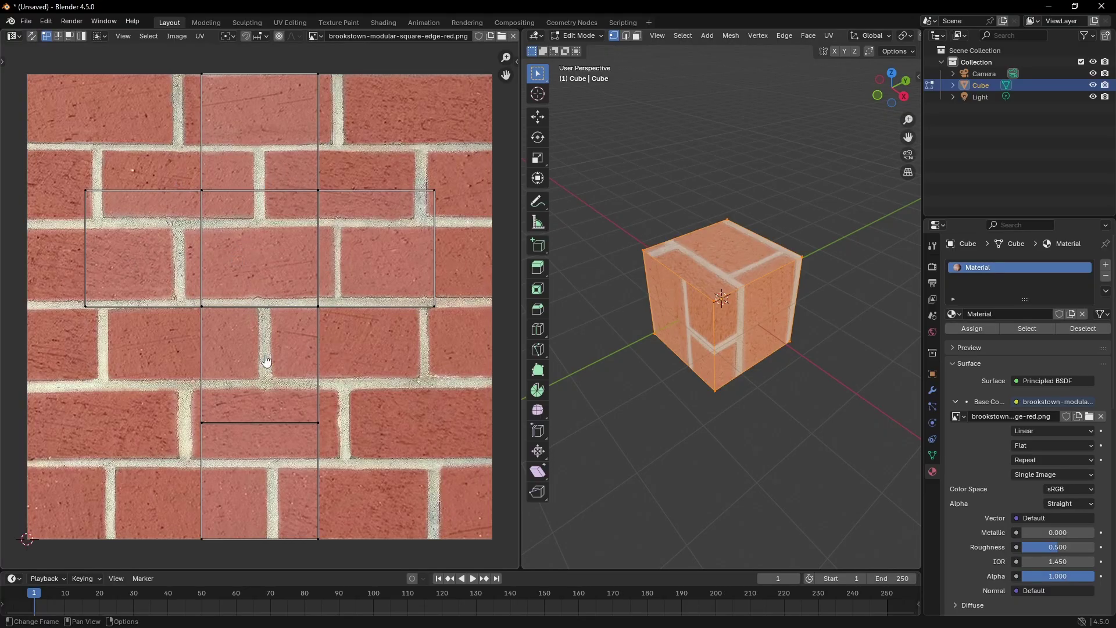
scroll(789, 265, up, 1)
middle_drag(789, 265, 726, 174)
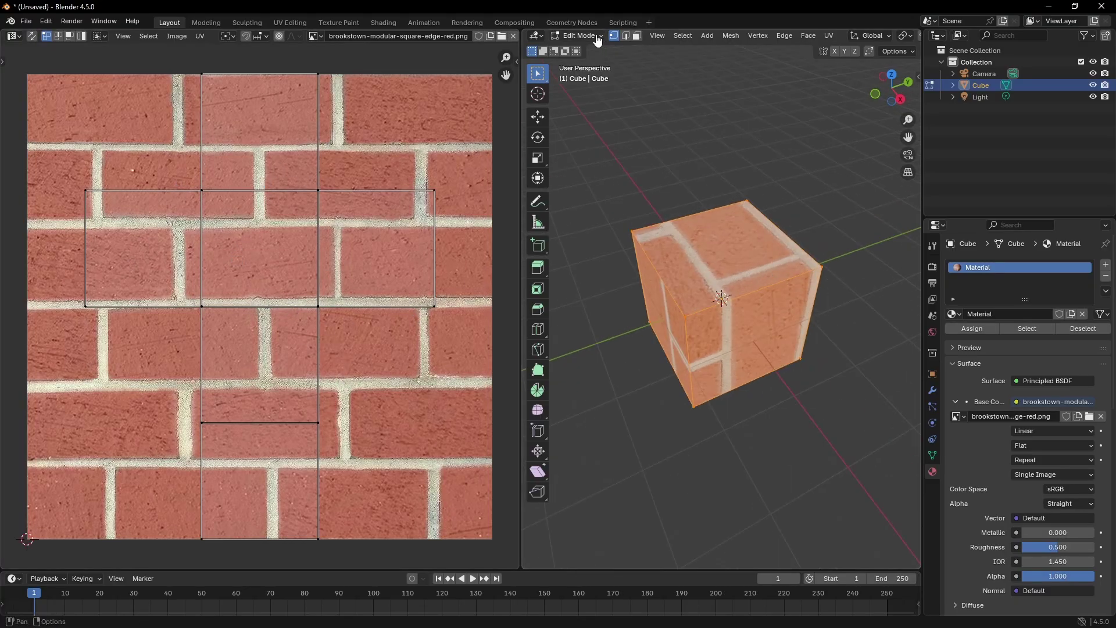
click(712, 247)
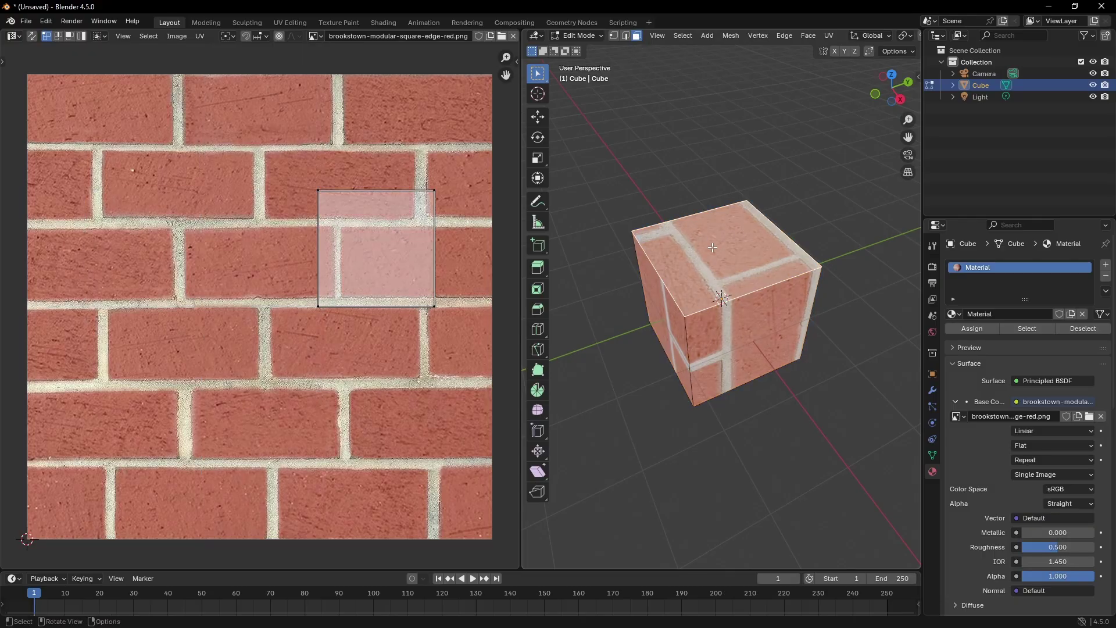
middle_drag(762, 194, 744, 259)
click(741, 289)
click(692, 306)
click(724, 314)
middle_drag(724, 313, 806, 253)
click(732, 326)
click(737, 344)
click(726, 302)
click(733, 273)
scroll(825, 262, down, 8)
scroll(824, 262, up, 6)
key(a)
click(806, 252)
key(a)
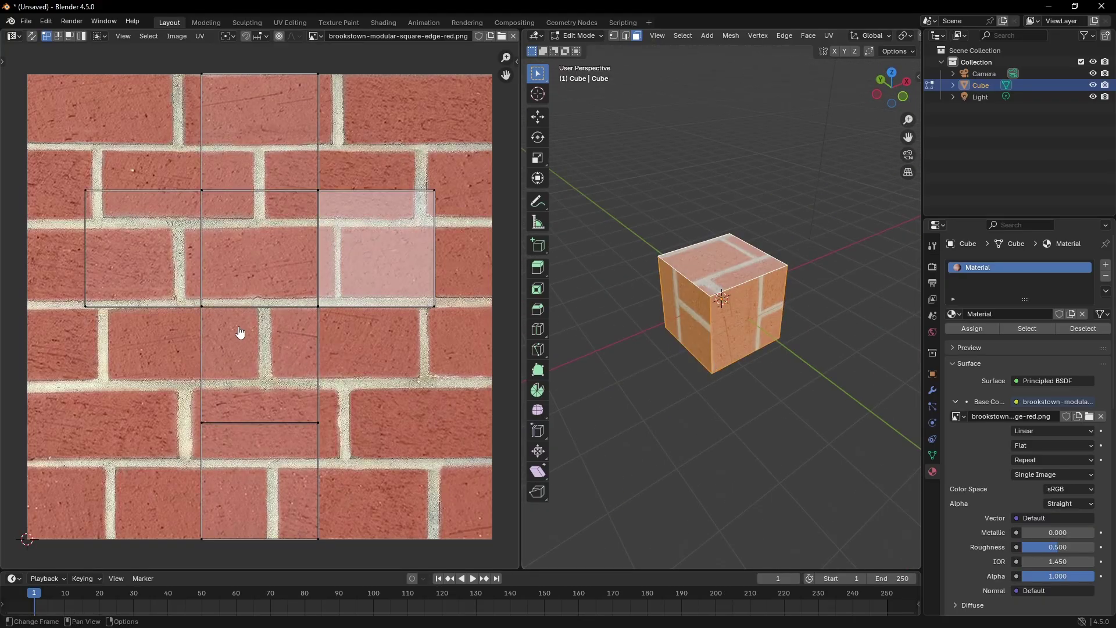
scroll(293, 312, down, 2)
drag(413, 517, 133, 122)
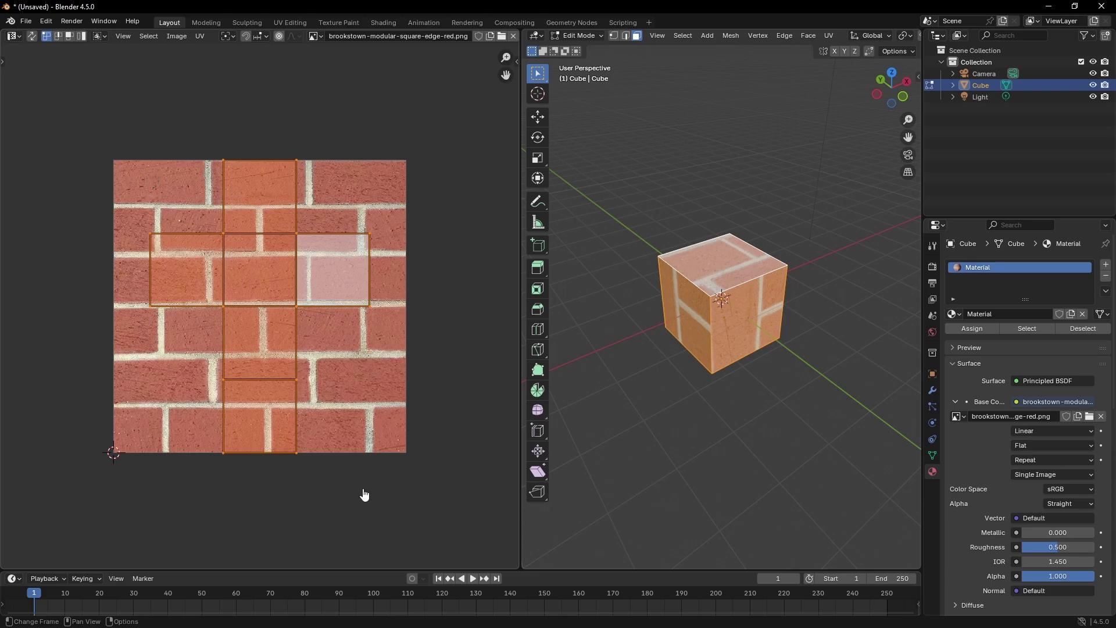
drag(435, 511, 43, 37)
key(s)
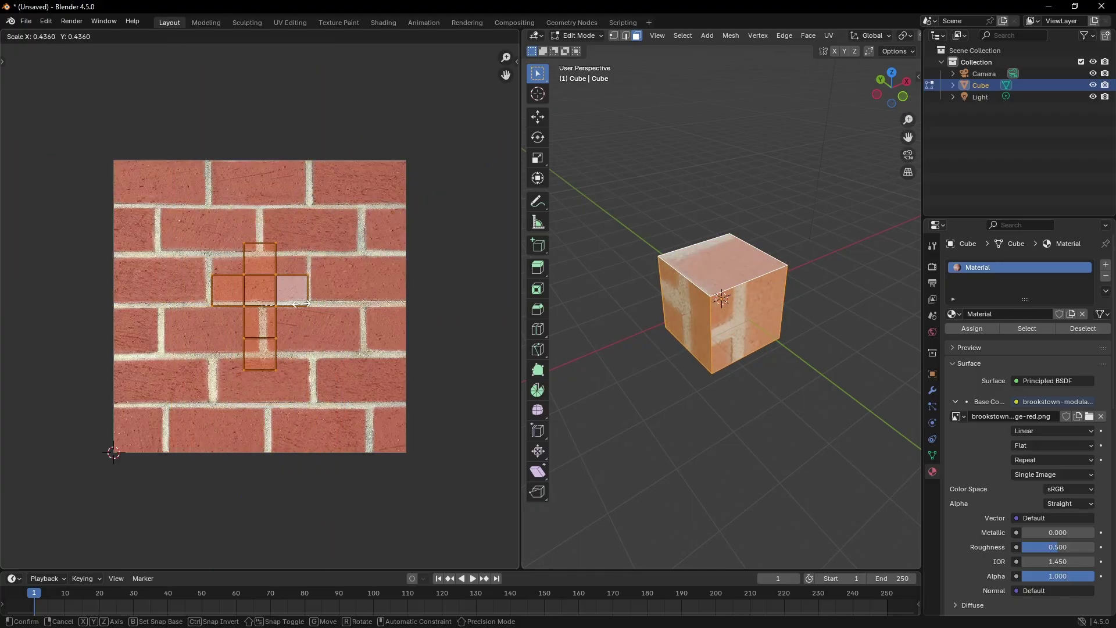
click(244, 202)
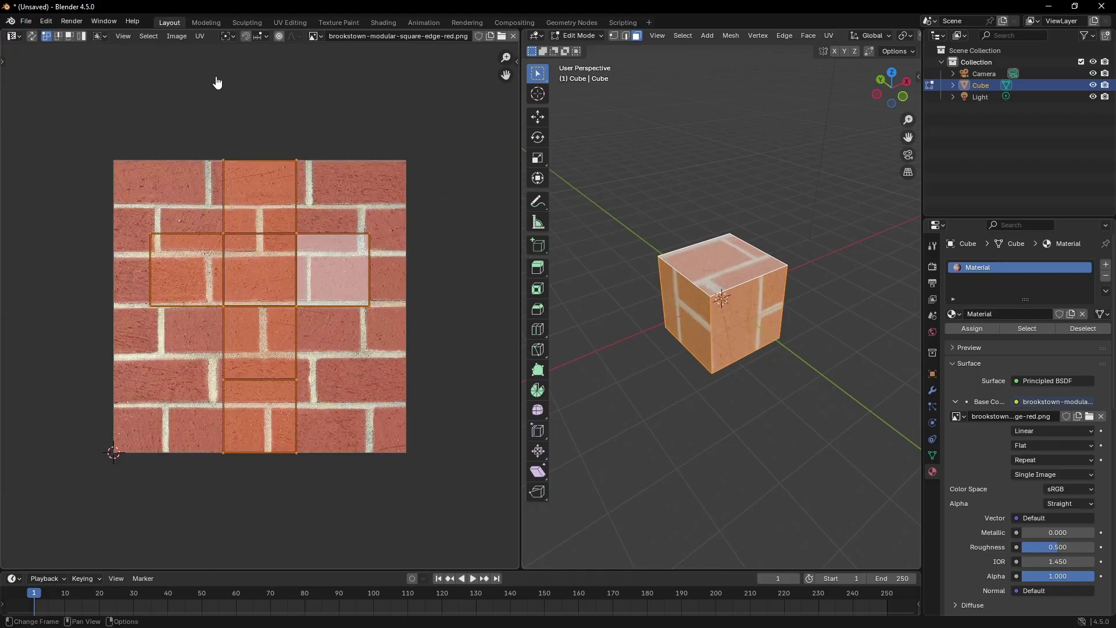
Turn off snapping in the UV Editor after a cancelled scale attempt
click(247, 37)
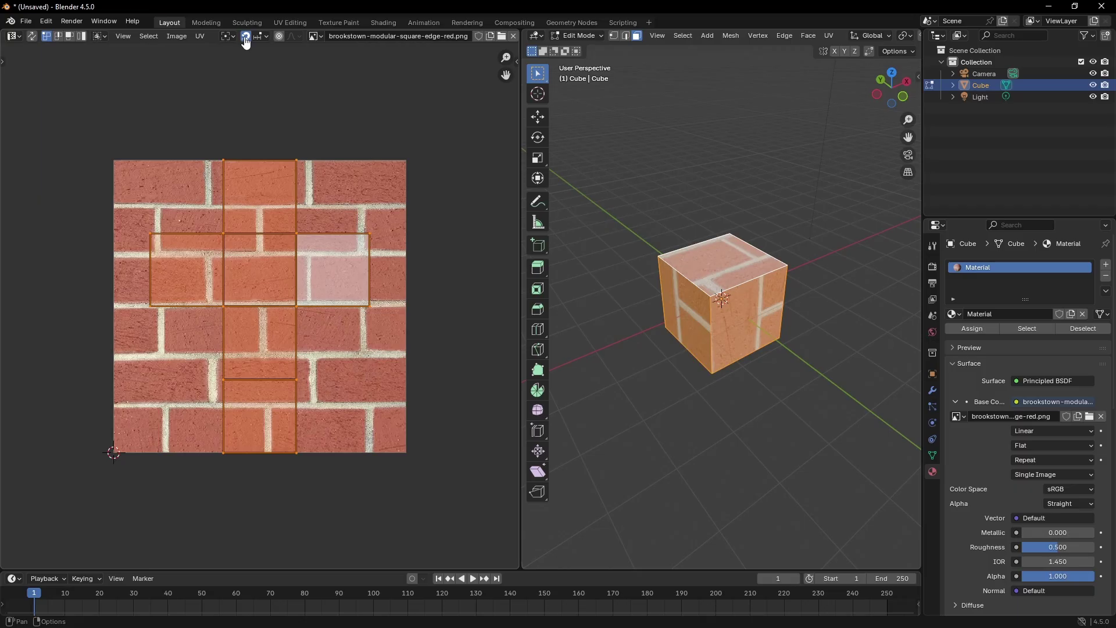
scroll(361, 221, down, 5)
scroll(334, 311, up, 2)
key(s)
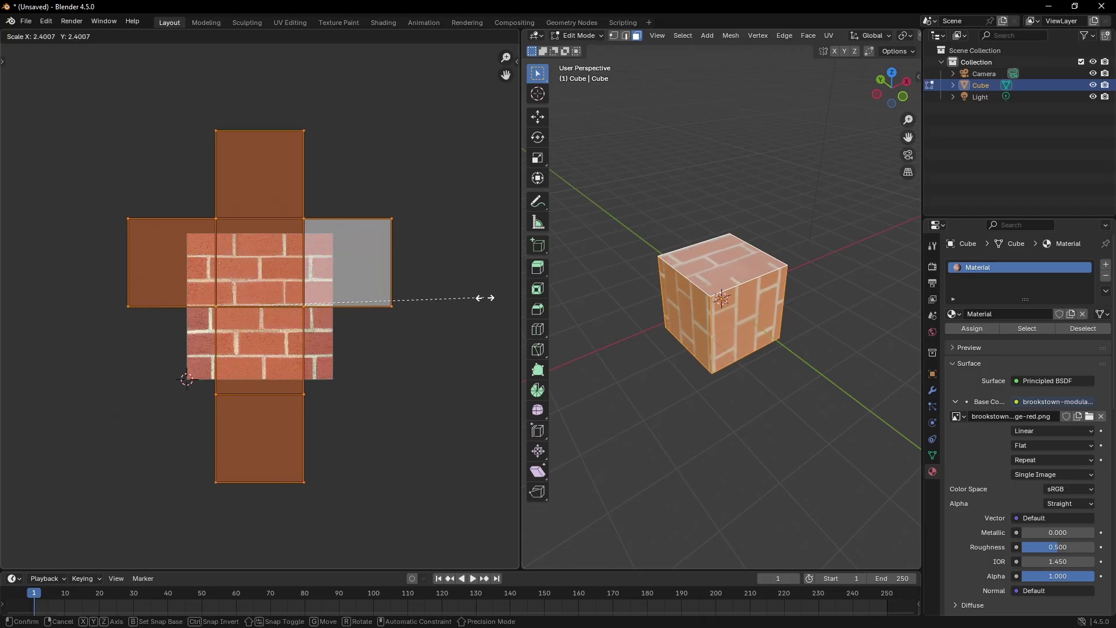
key(Escape)
click(261, 36)
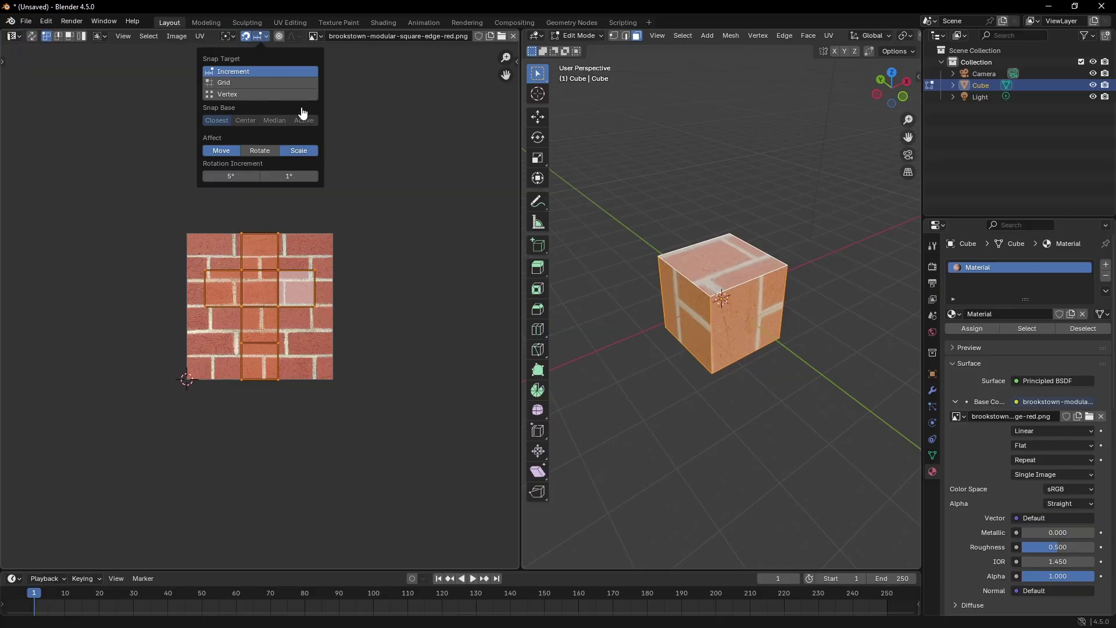
click(246, 38)
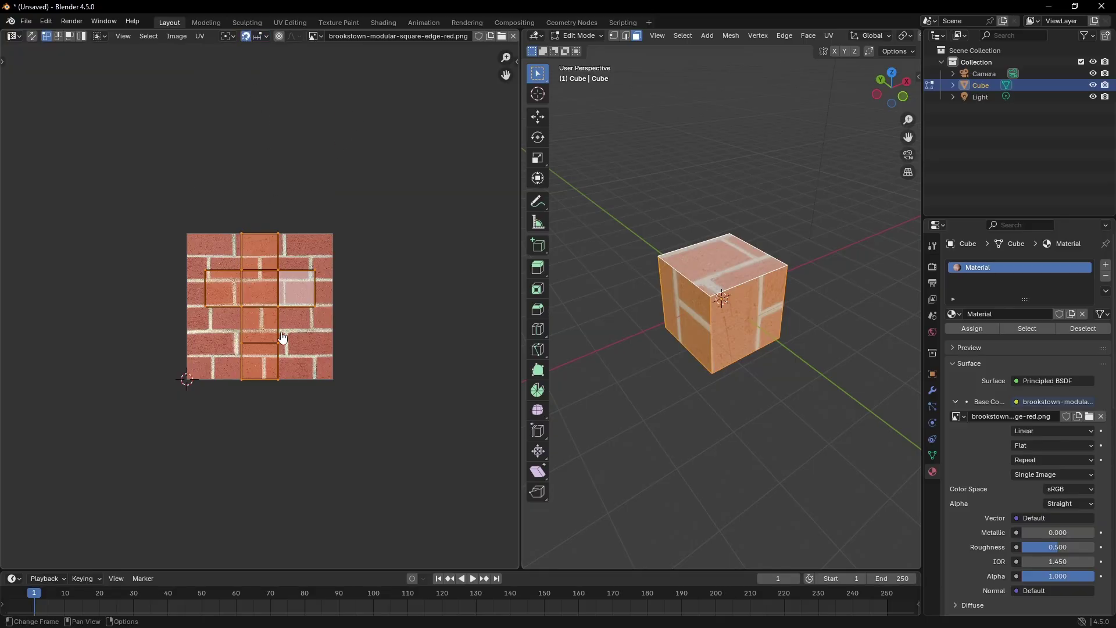
Scale the cube's UV islands up well beyond the brick image bounds
scroll(344, 300, up, 3)
key(s)
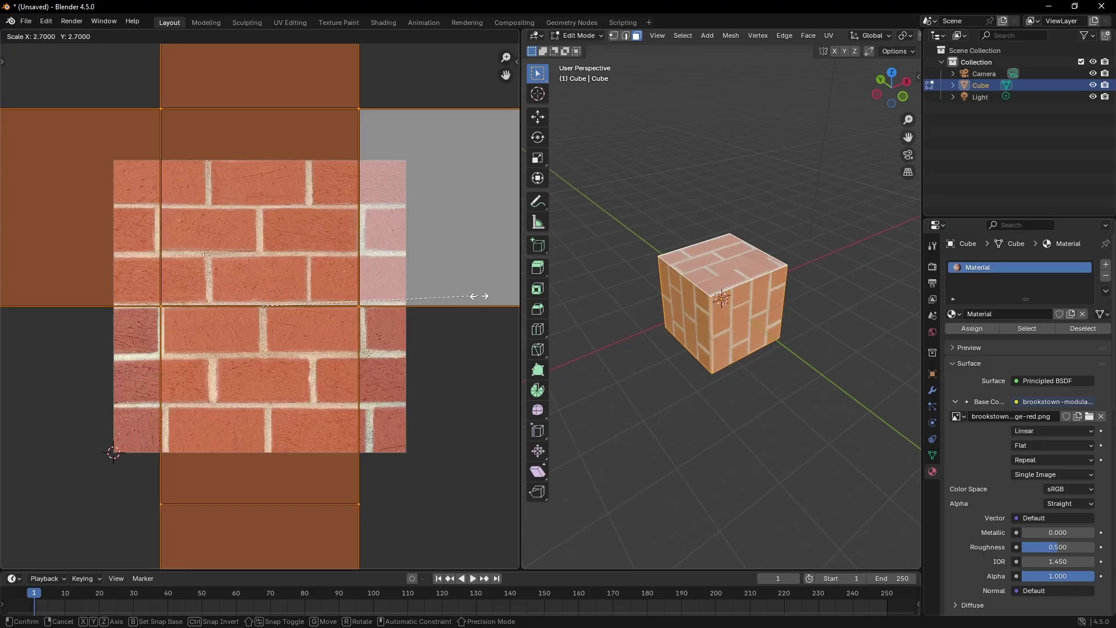
key(Escape)
scroll(308, 325, down, 3)
key(s)
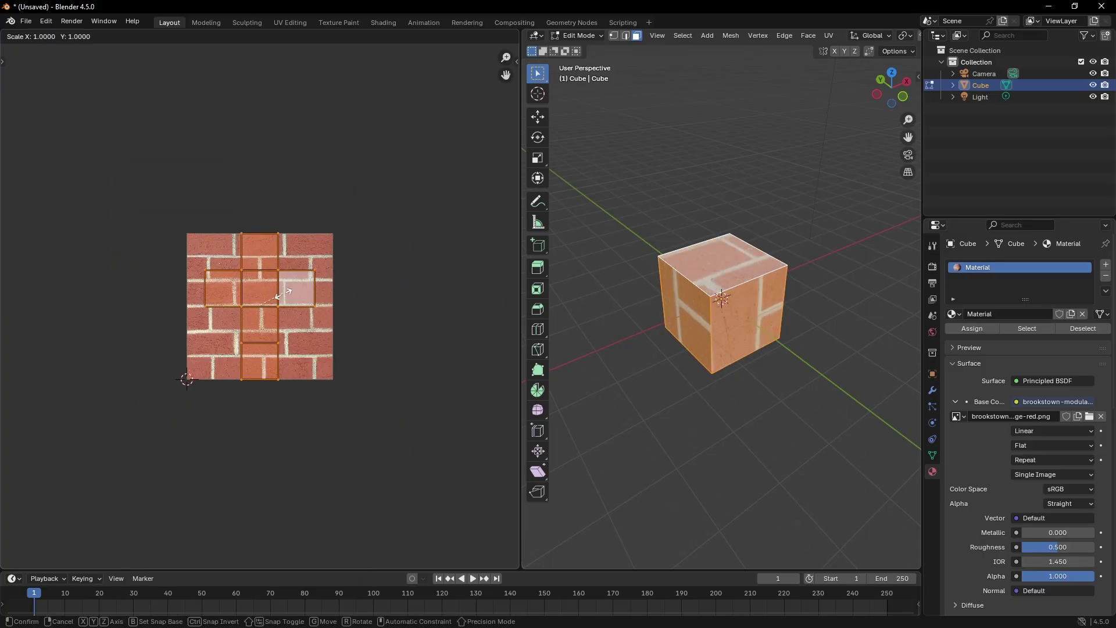
click(366, 300)
scroll(366, 301, up, 10)
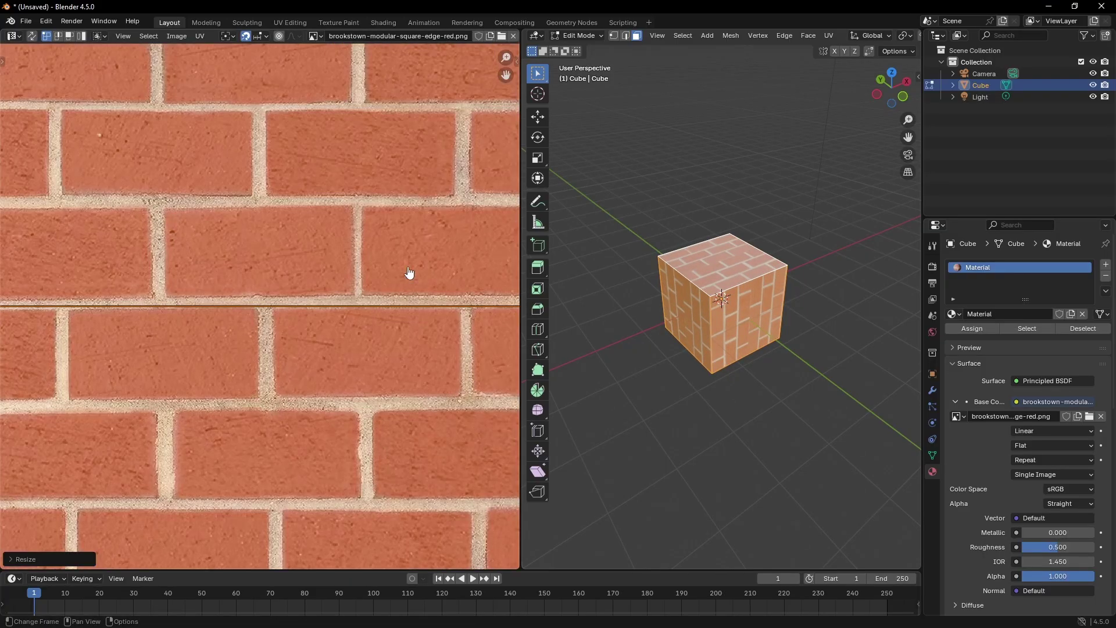
scroll(364, 303, down, 5)
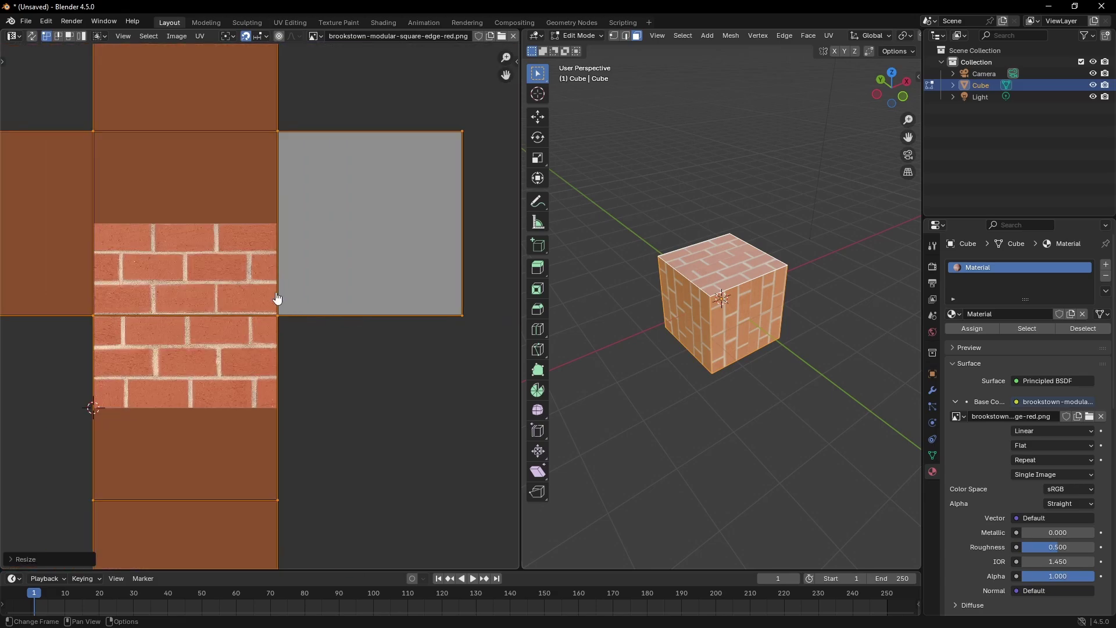
middle_drag(277, 299, 317, 227)
scroll(316, 227, up, 2)
Move the UV islands into line with the image and check the finer bricks on the cube
key(g)
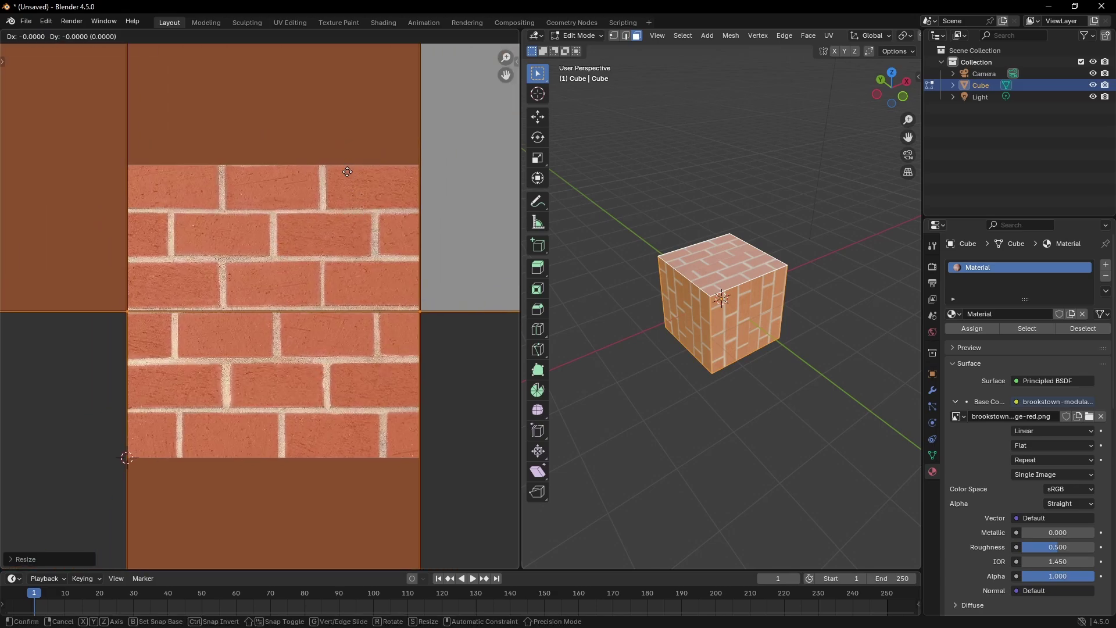
click(347, 319)
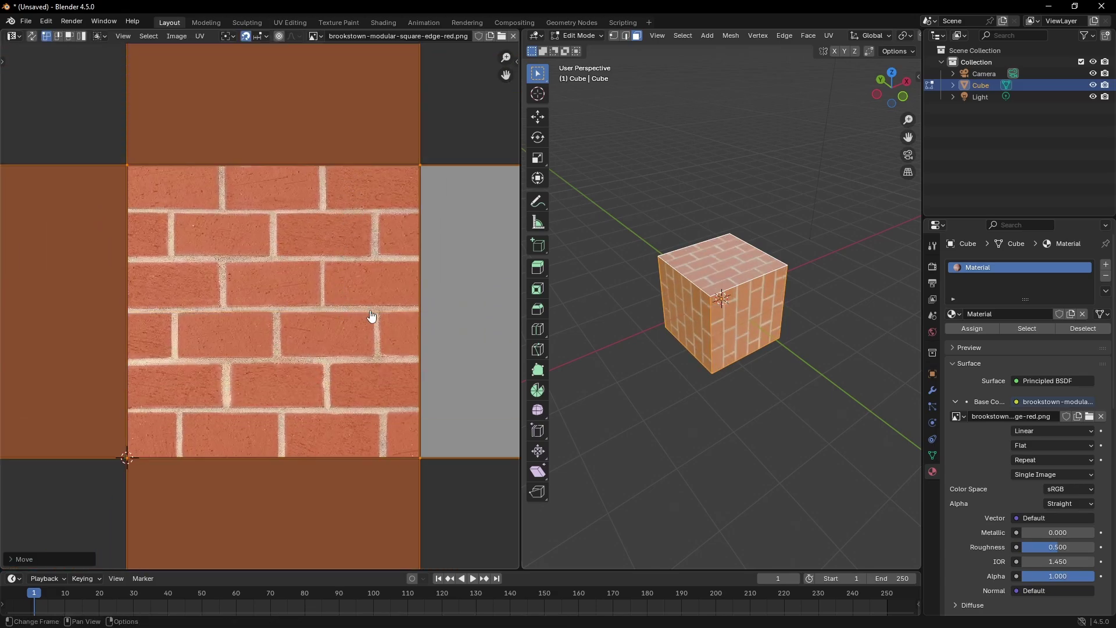
scroll(721, 302, up, 2)
click(653, 174)
middle_drag(720, 303, 558, 231)
middle_drag(673, 236, 544, 259)
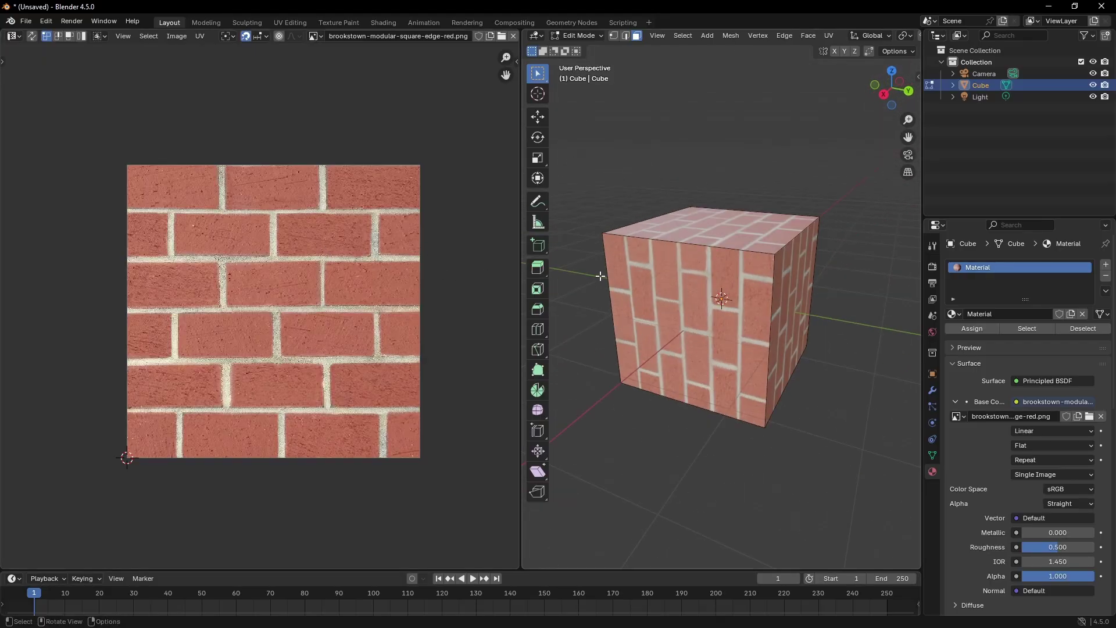
key(a)
middle_drag(702, 213, 625, 242)
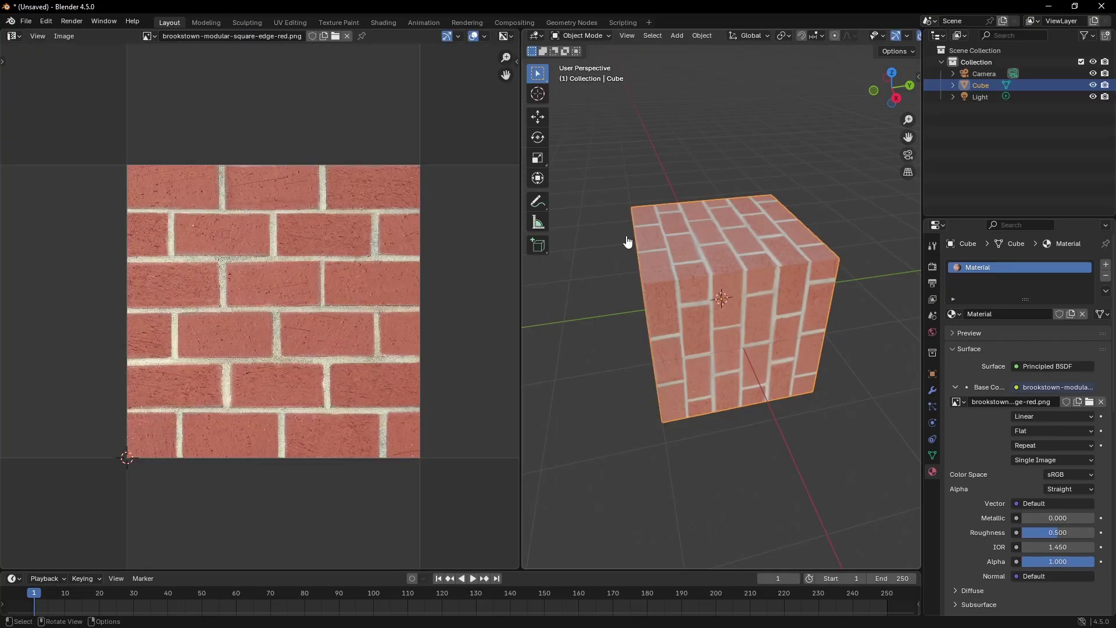
key(g)
click(341, 318)
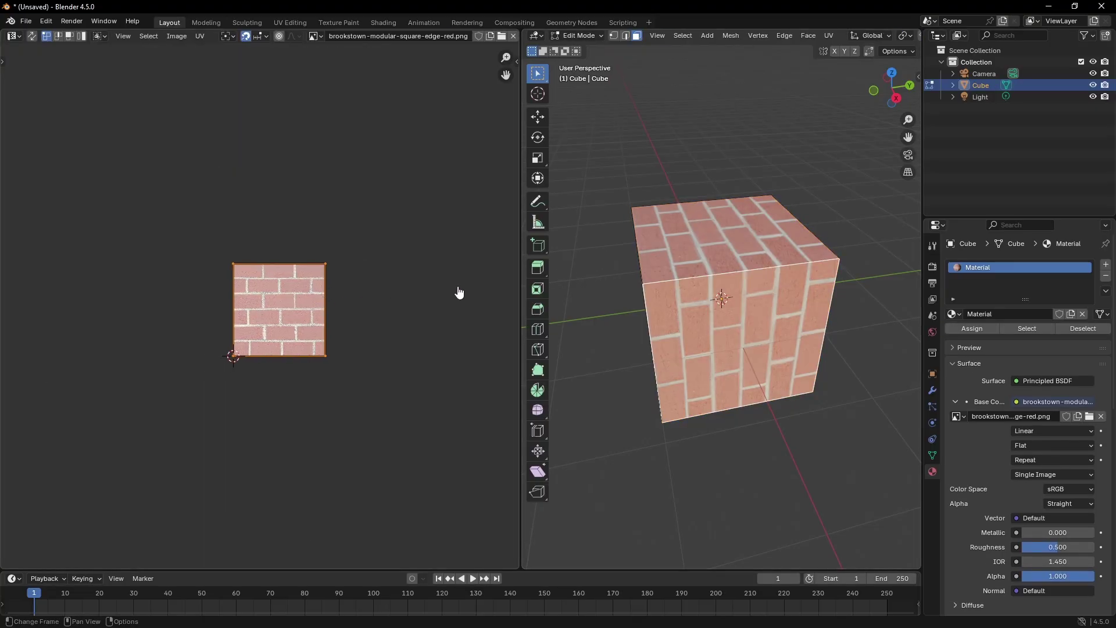
key(alt+a)
Select all the cube's faces and switch to a front orthographic view
key(a)
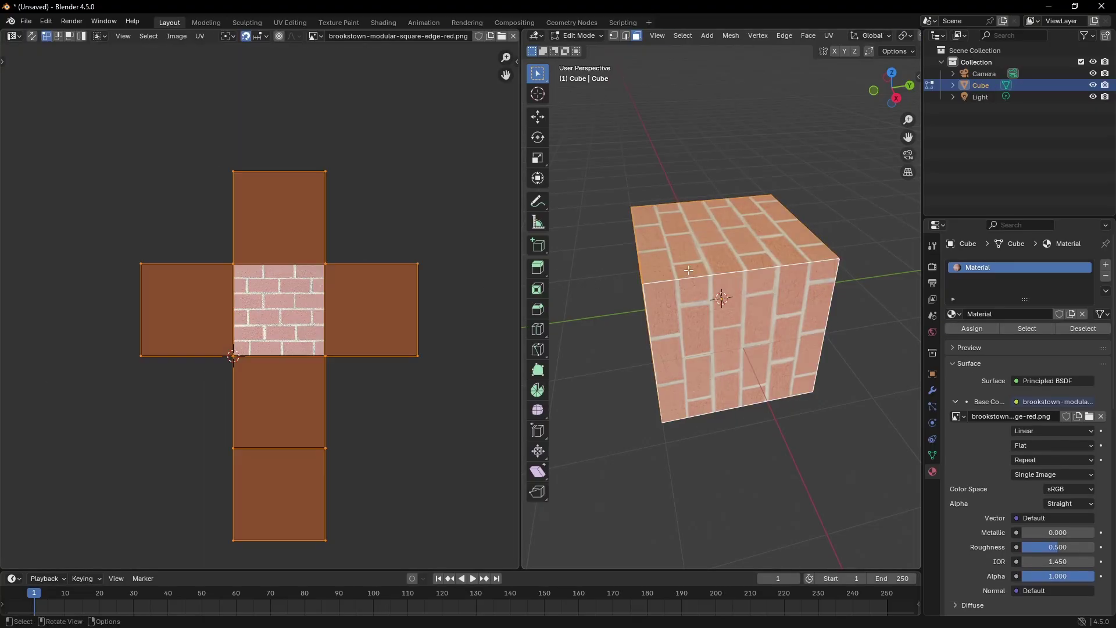
middle_drag(684, 269, 732, 270)
scroll(338, 254, up, 3)
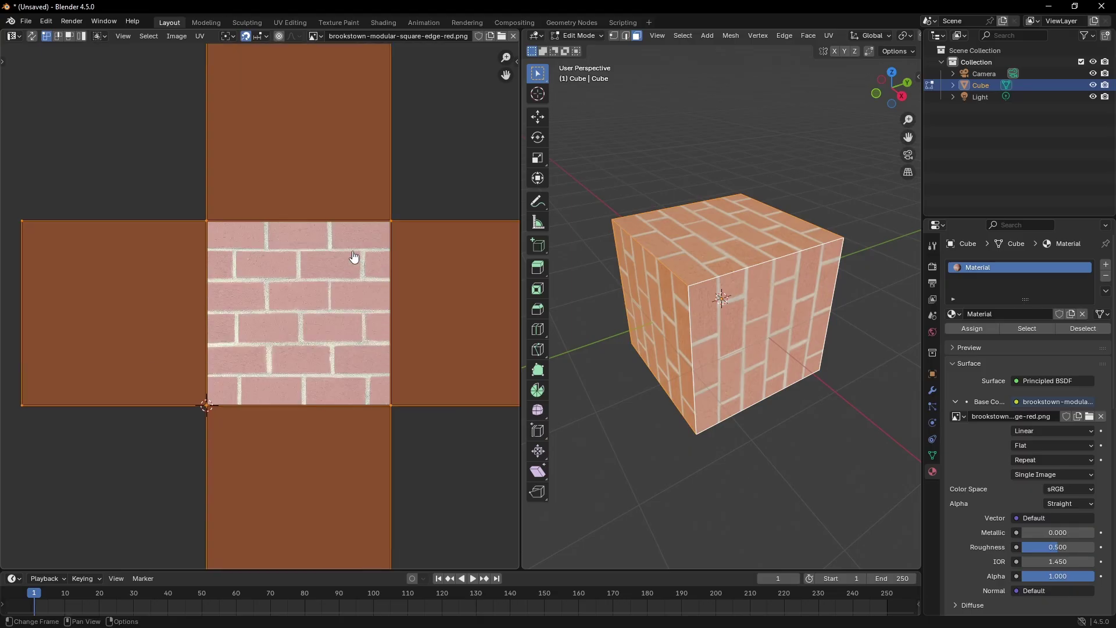
scroll(393, 237, right, 2)
key(KP_1)
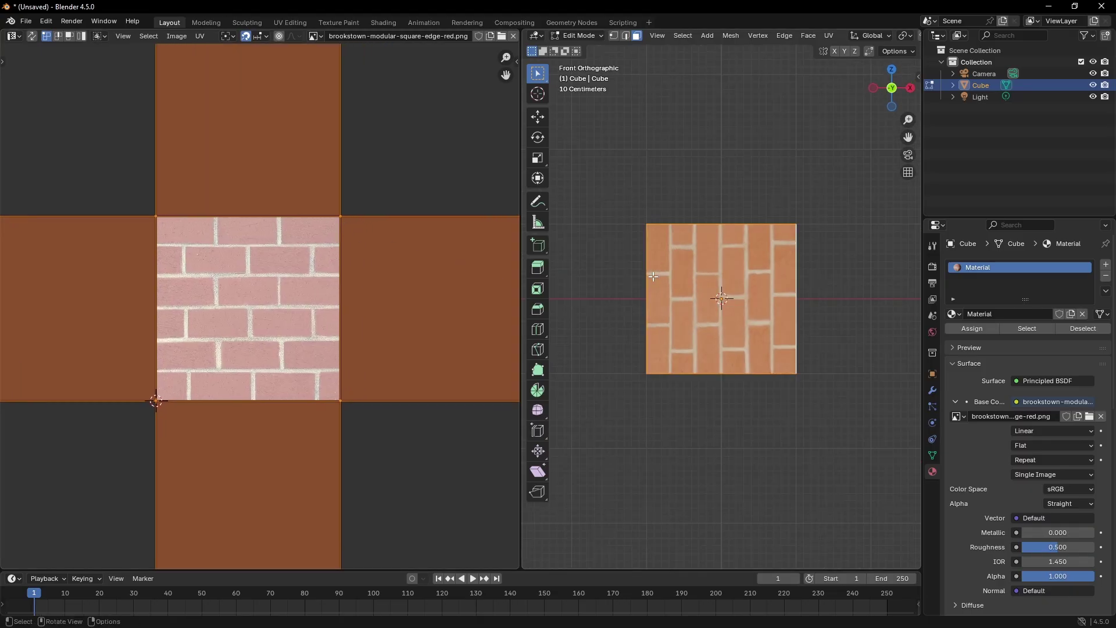
scroll(685, 260, up, 3)
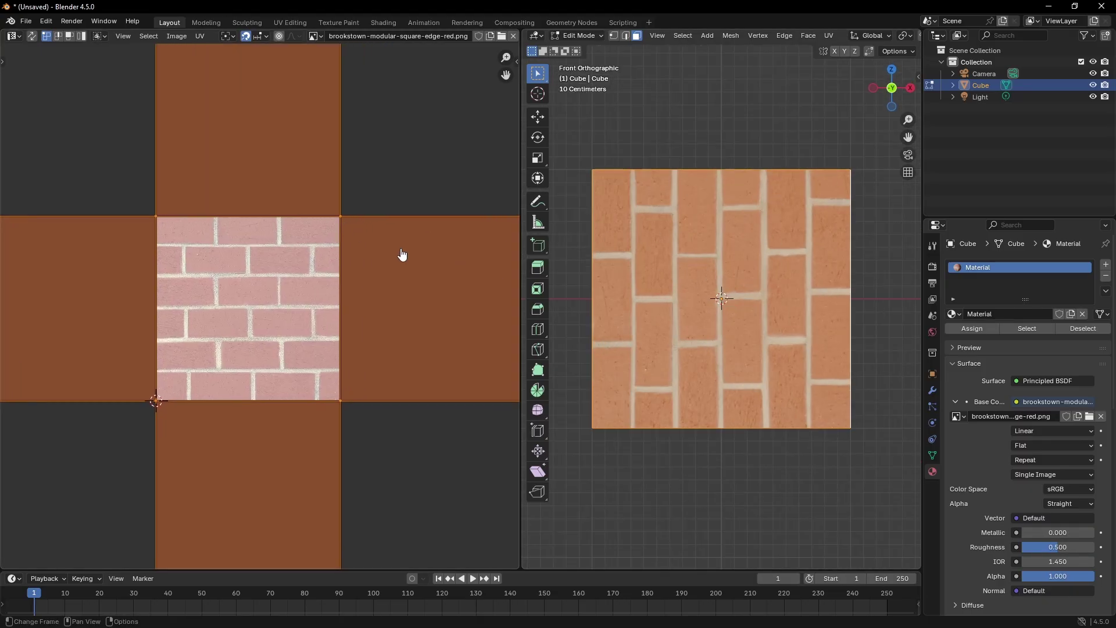
key(r)
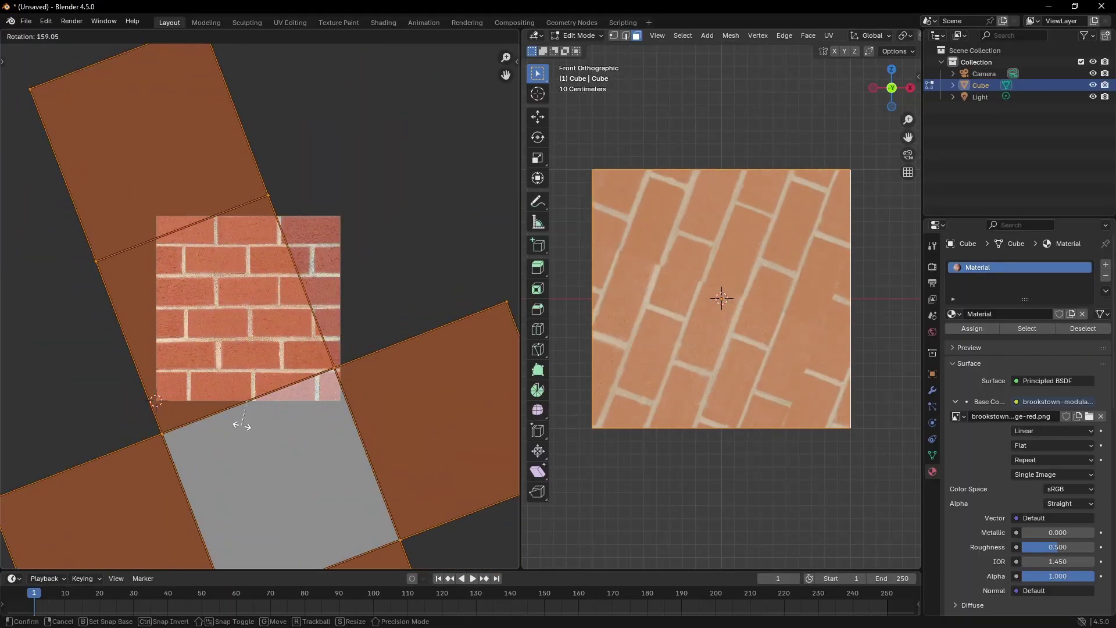
key(Escape)
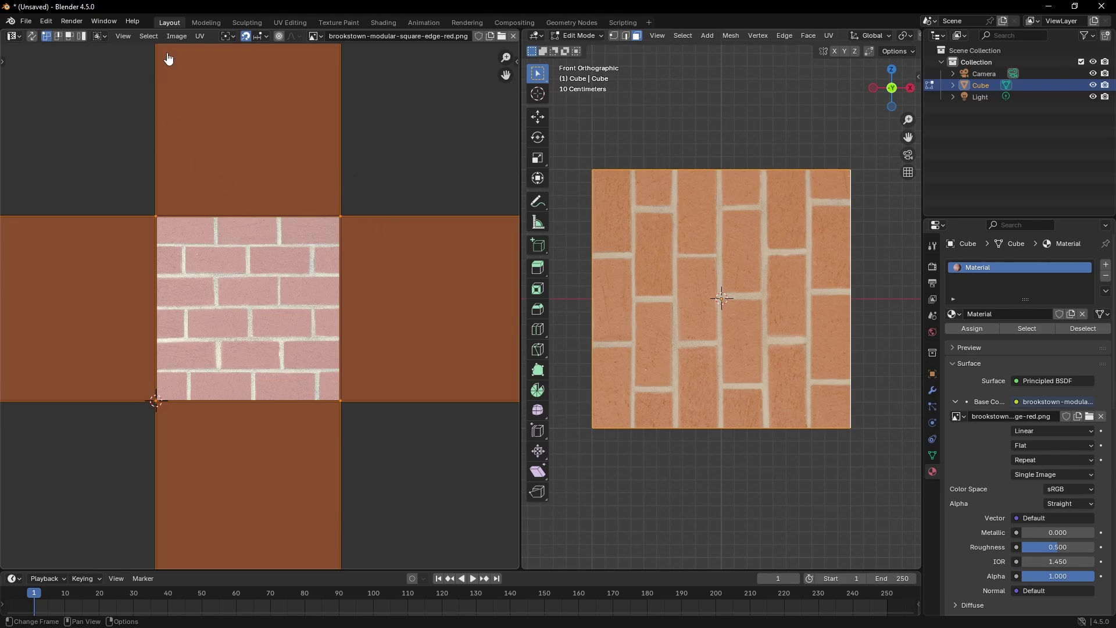
Enable rotation snapping, rotate the UV islands 90° and reposition them
click(263, 38)
click(262, 39)
click(263, 40)
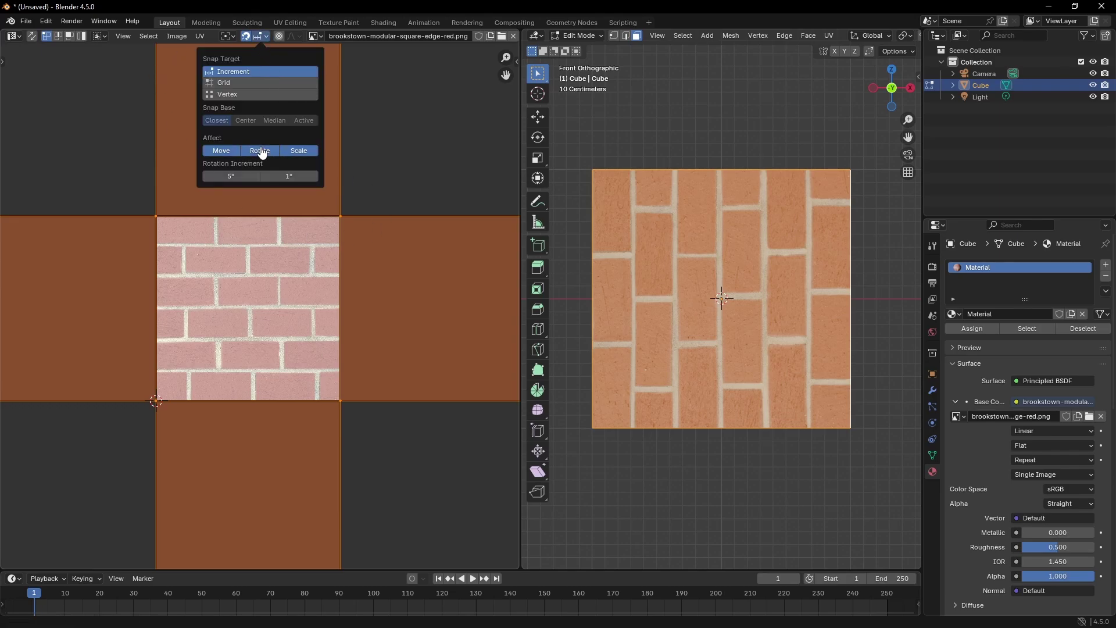
key(r)
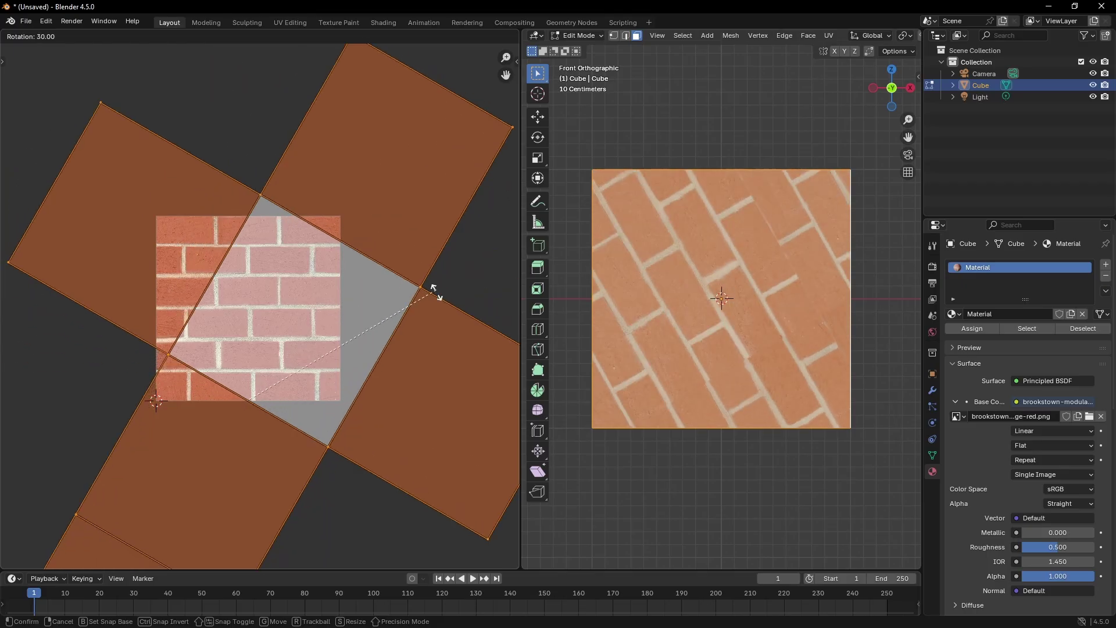
click(356, 465)
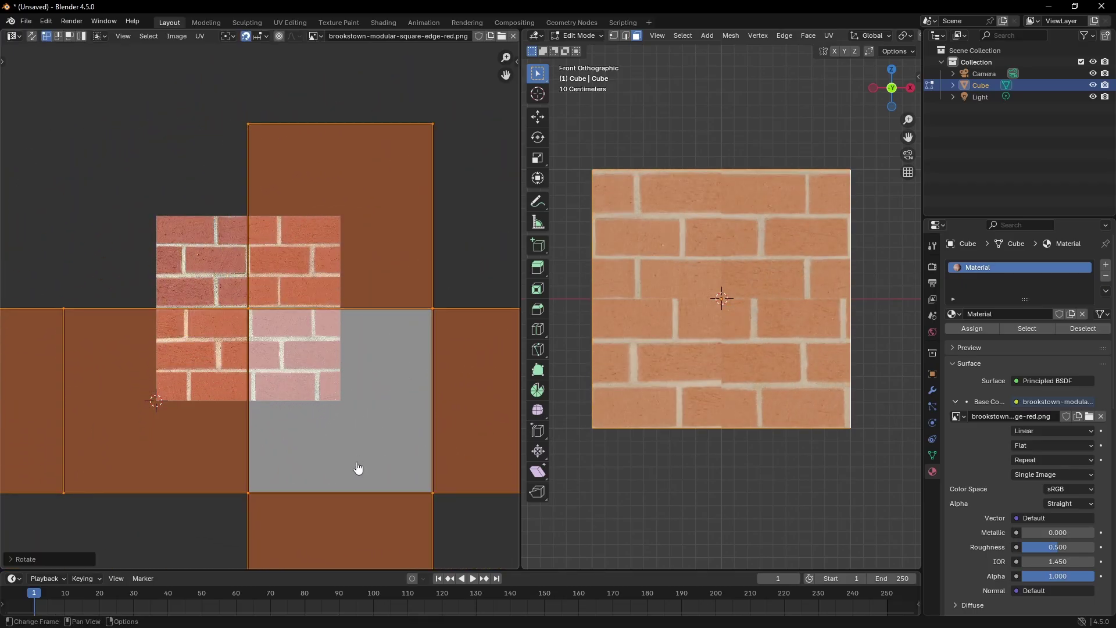
key(g)
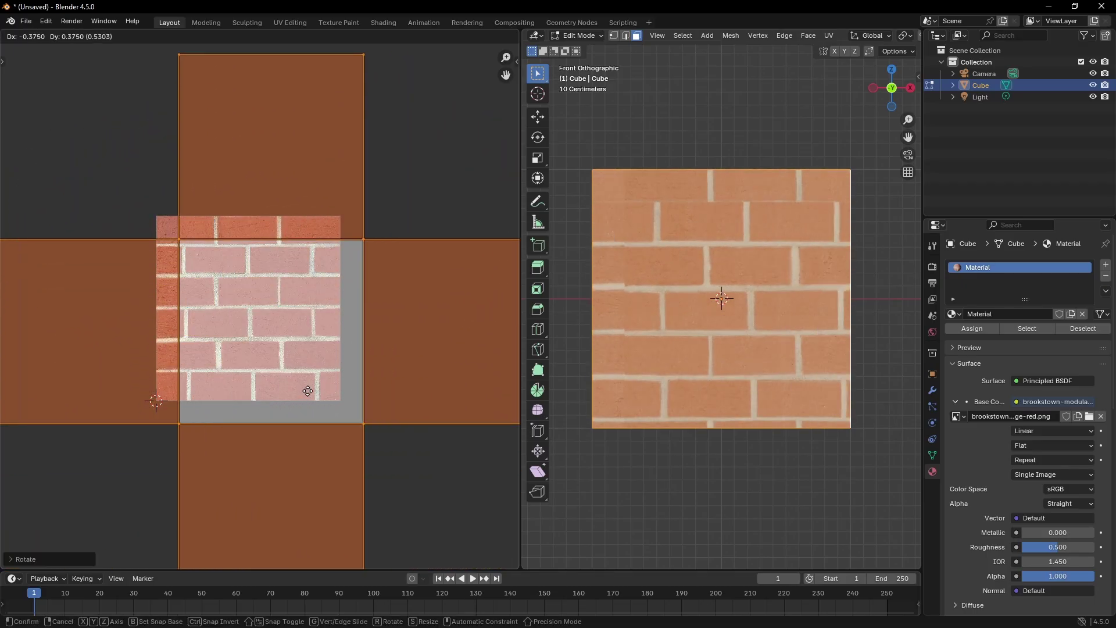
click(279, 373)
Return to Object Mode and orbit the cube to inspect its horizontal brick courses
key(Tab)
middle_drag(628, 355, 763, 213)
scroll(706, 354, up, 5)
scroll(759, 218, up, 4)
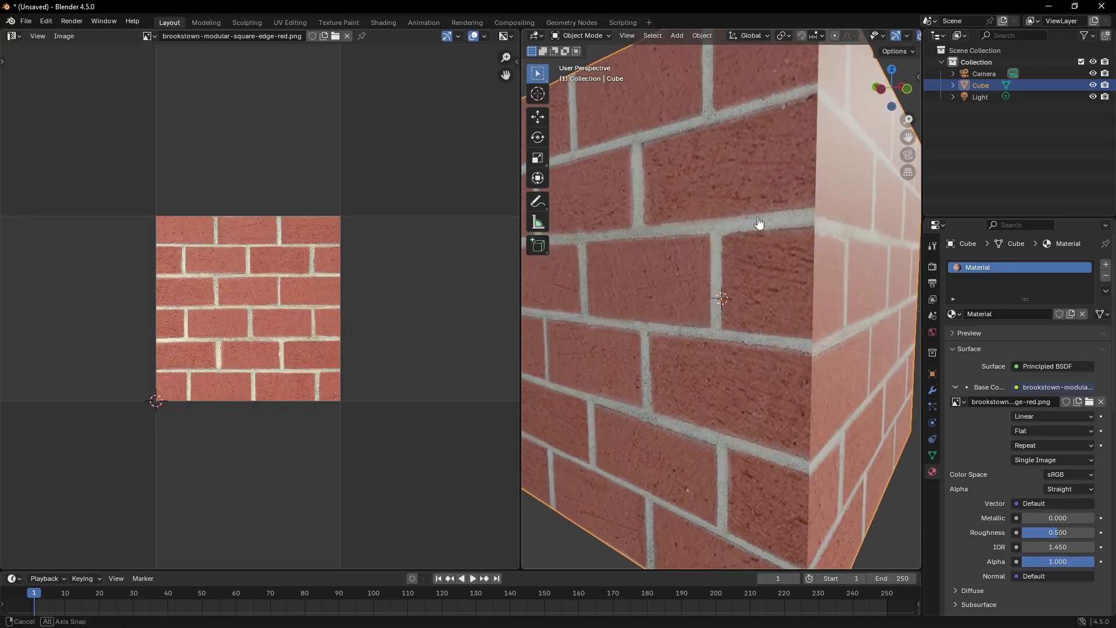
middle_drag(799, 254, 644, 343)
middle_drag(748, 367, 750, 403)
scroll(749, 403, down, 8)
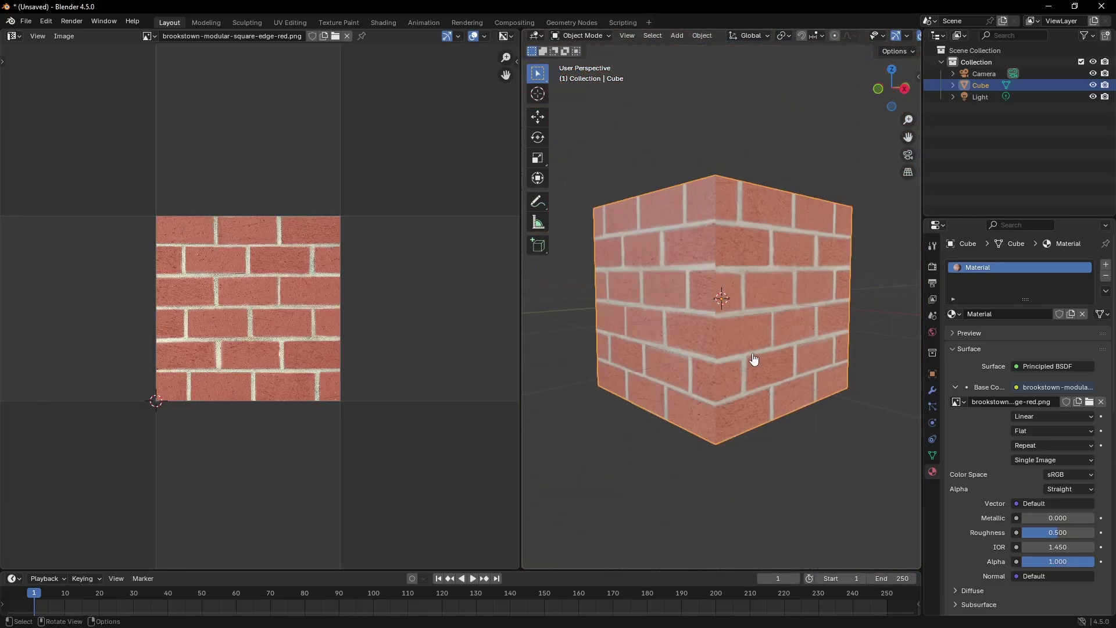
middle_drag(750, 364, 643, 344)
middle_drag(688, 420, 691, 344)
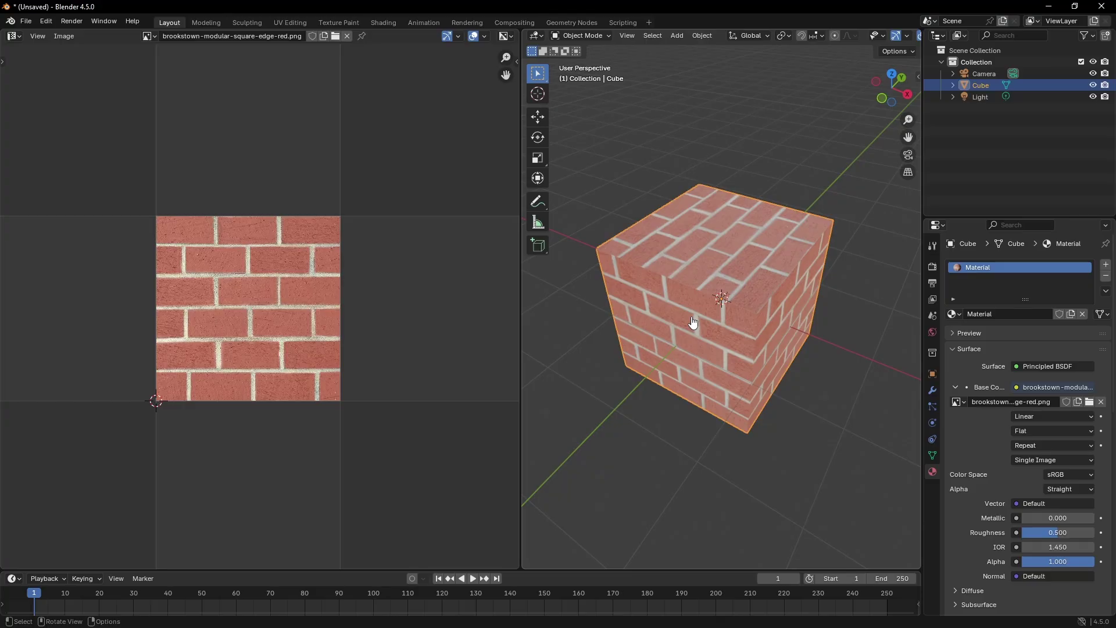
Rename the cube's existing material to 'brick'
key(Tab)
key(Tab)
middle_drag(749, 303, 739, 219)
double_click(998, 267)
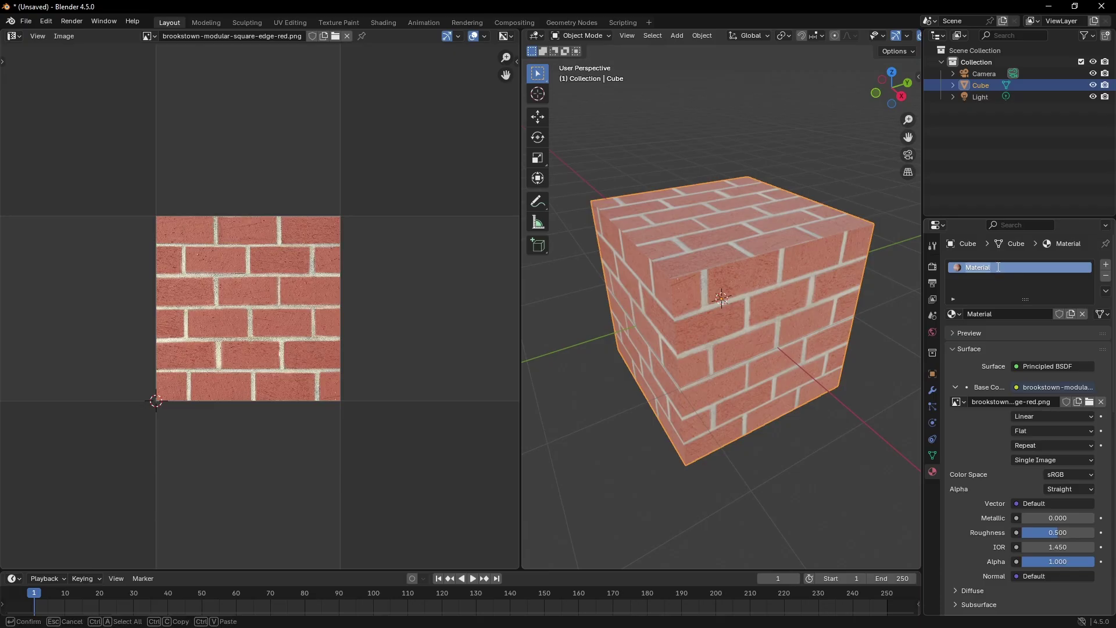
text(brick)
key(Return)
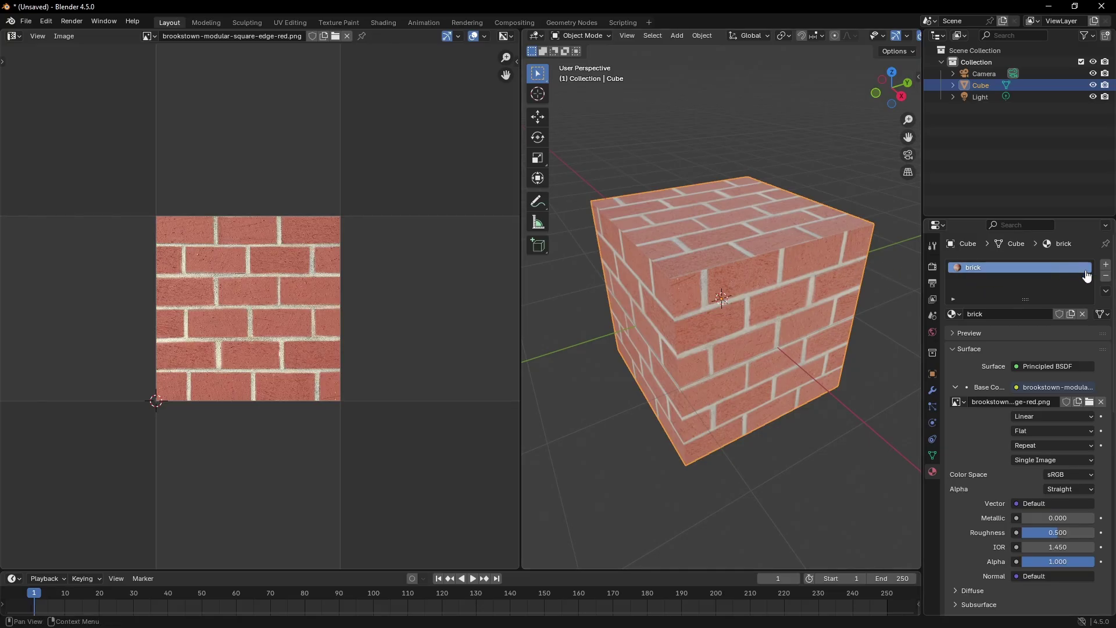
Add a second material slot with a new material named 'brick jr'
click(1105, 265)
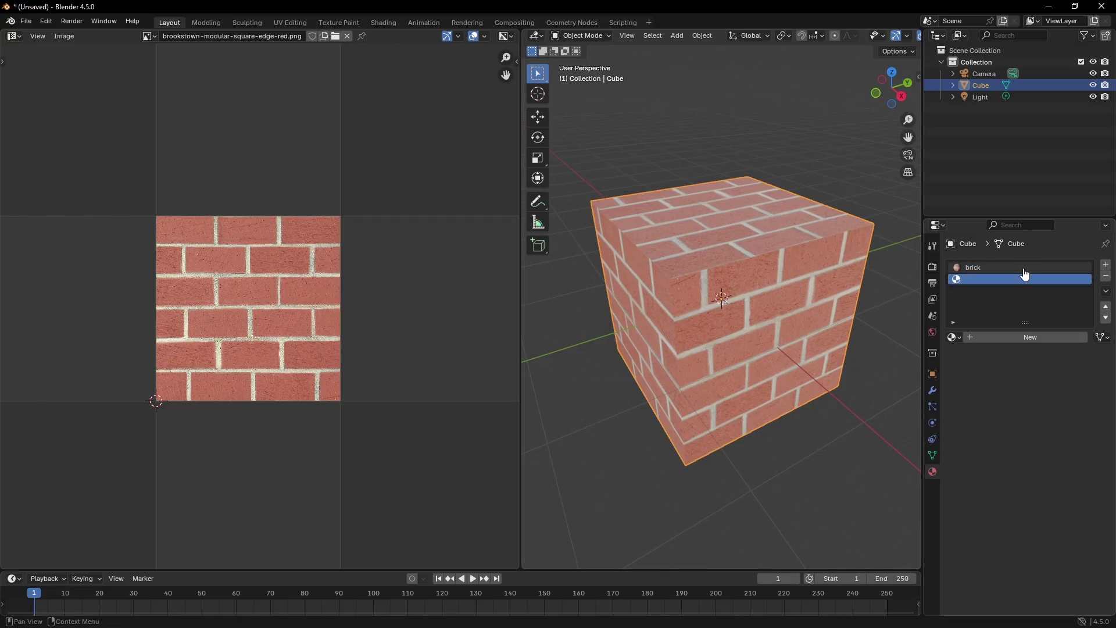
click(1002, 339)
click(999, 339)
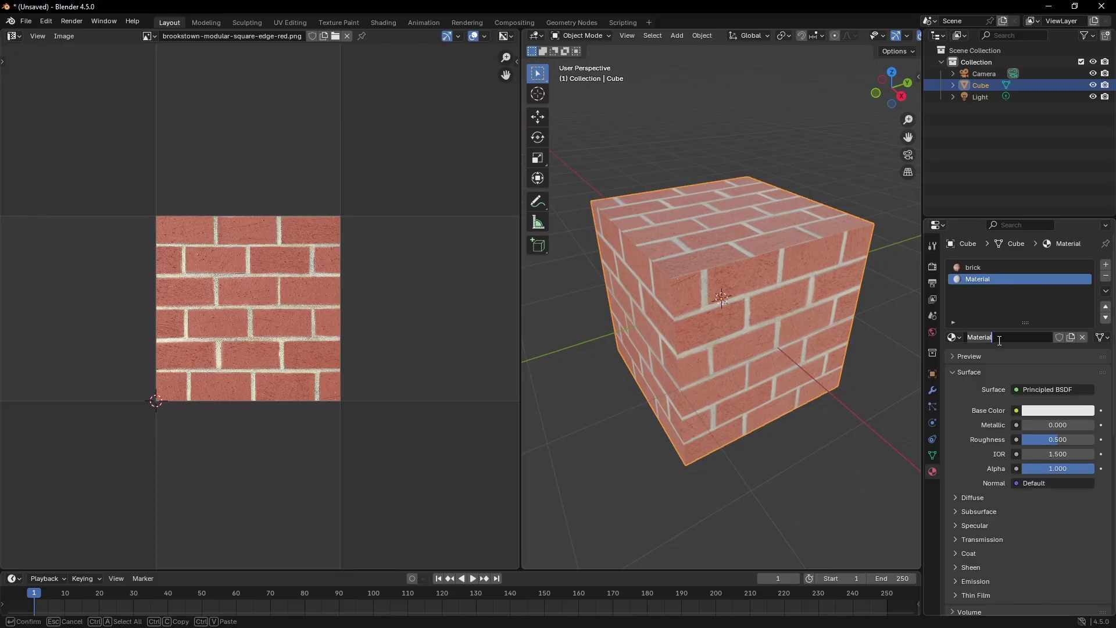
text(brick jr)
key(Return)
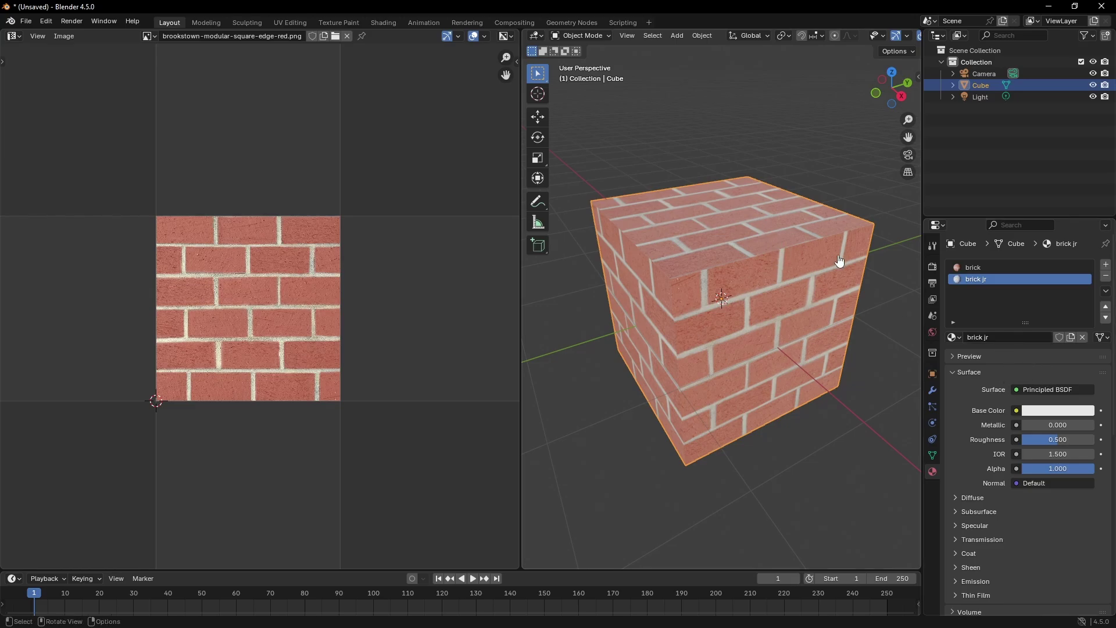
Assign the brick jr material to all faces of the cube in Edit Mode
key(Tab)
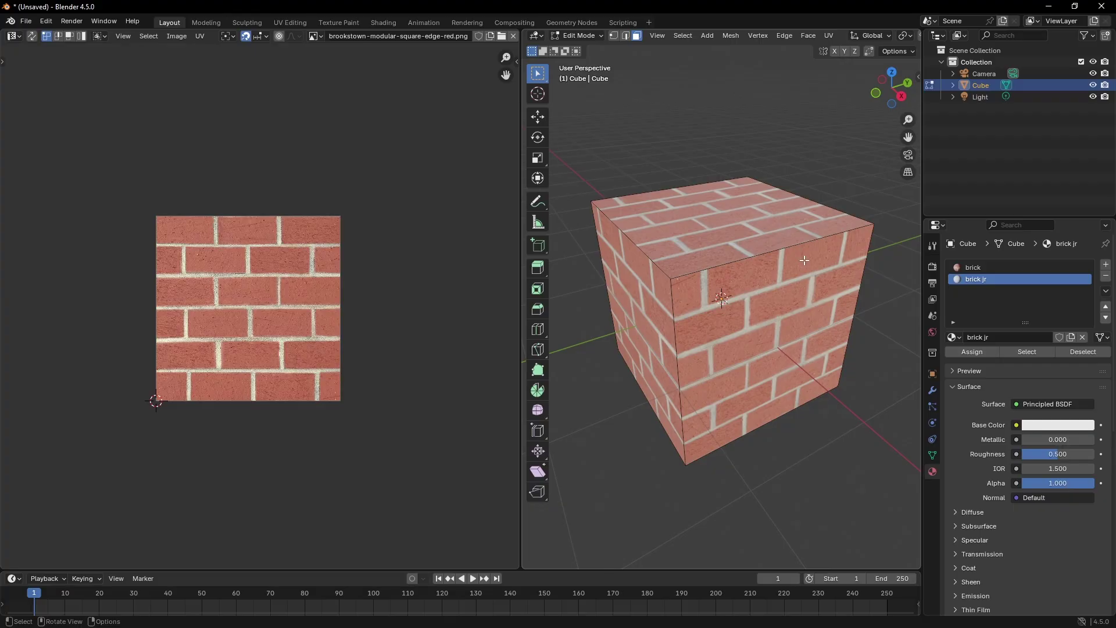
middle_drag(804, 259, 720, 300)
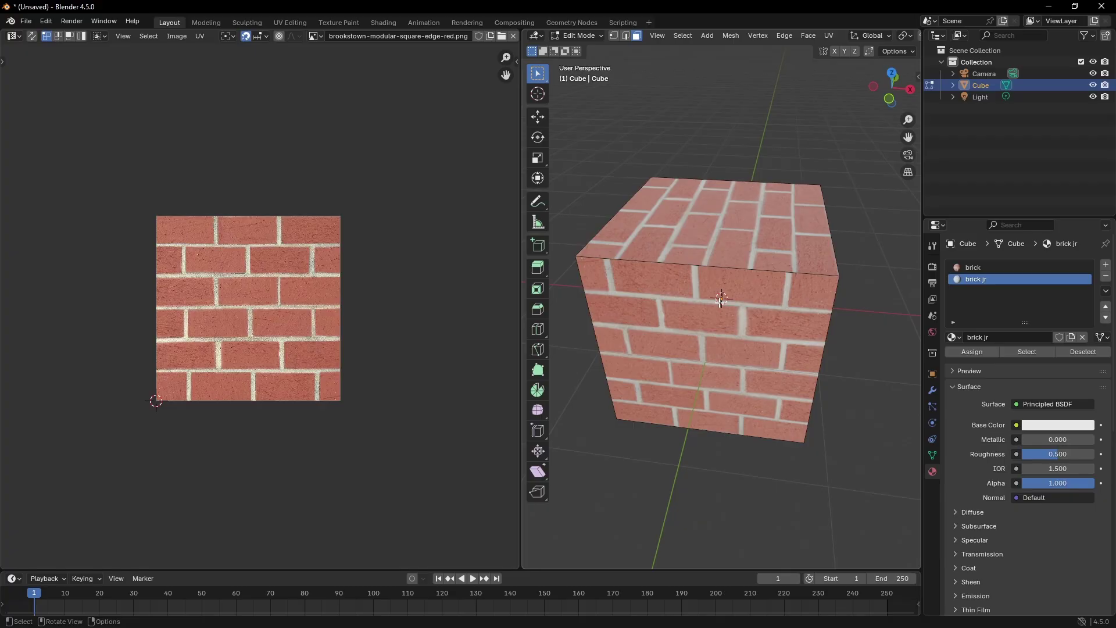
key(a)
middle_drag(758, 298, 632, 254)
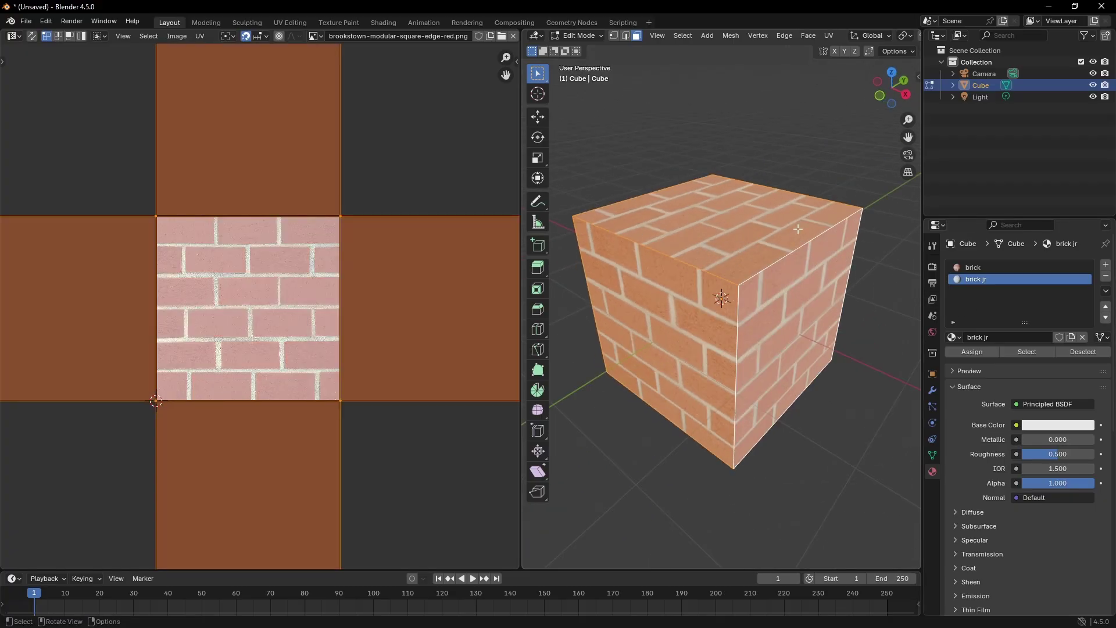
click(972, 351)
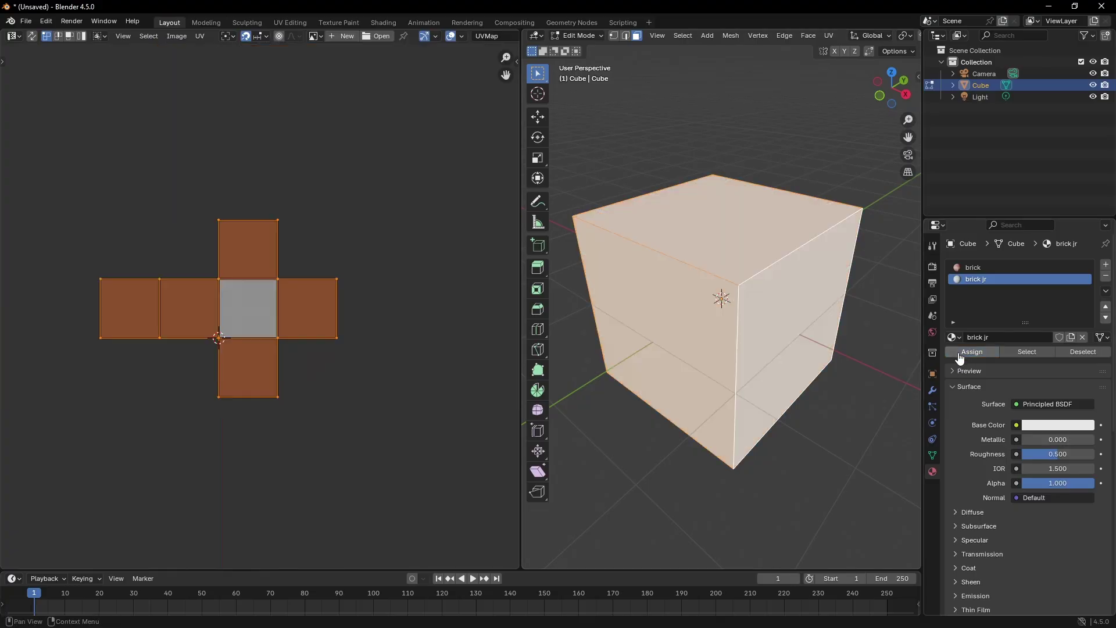
middle_drag(715, 325, 812, 278)
key(Tab)
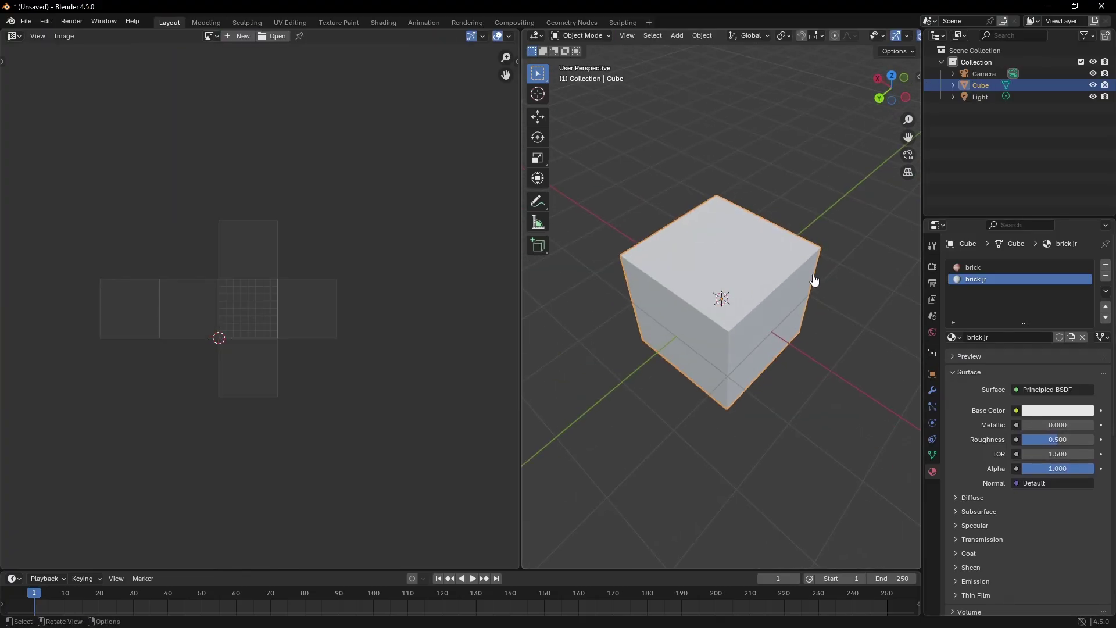
Set brick jr's Base Color to bright blue (hex 0185E7)
click(1045, 409)
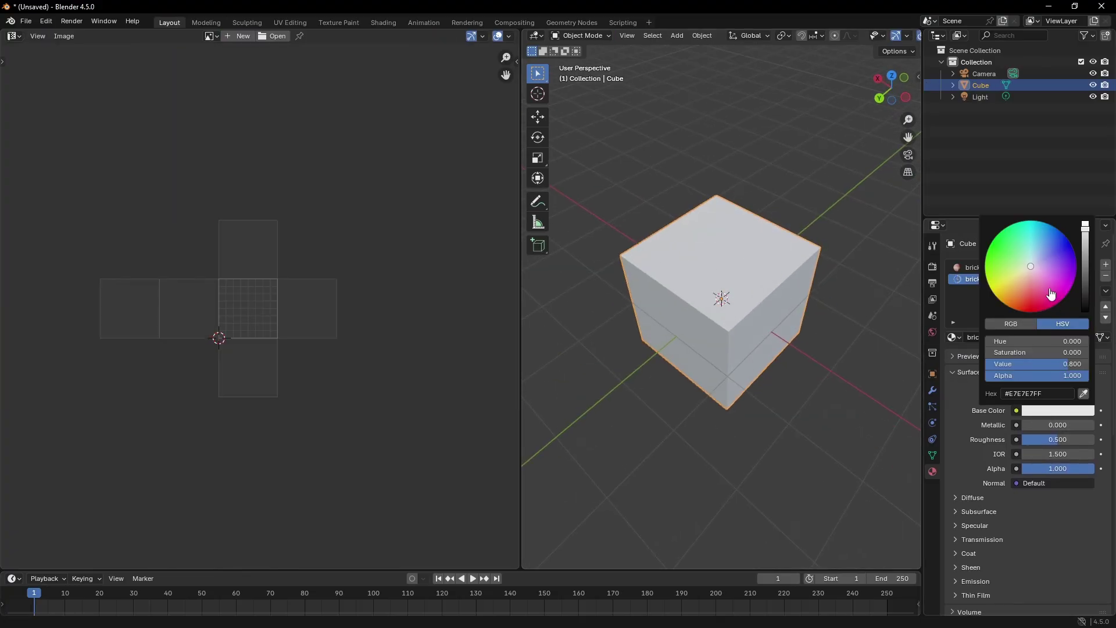
mouse_move(1046, 257)
mouse_down()
mouse_move(1000, 238)
mouse_move(1050, 226)
mouse_up()
scroll(1036, 283, up, 2)
middle_drag(697, 378, 701, 324)
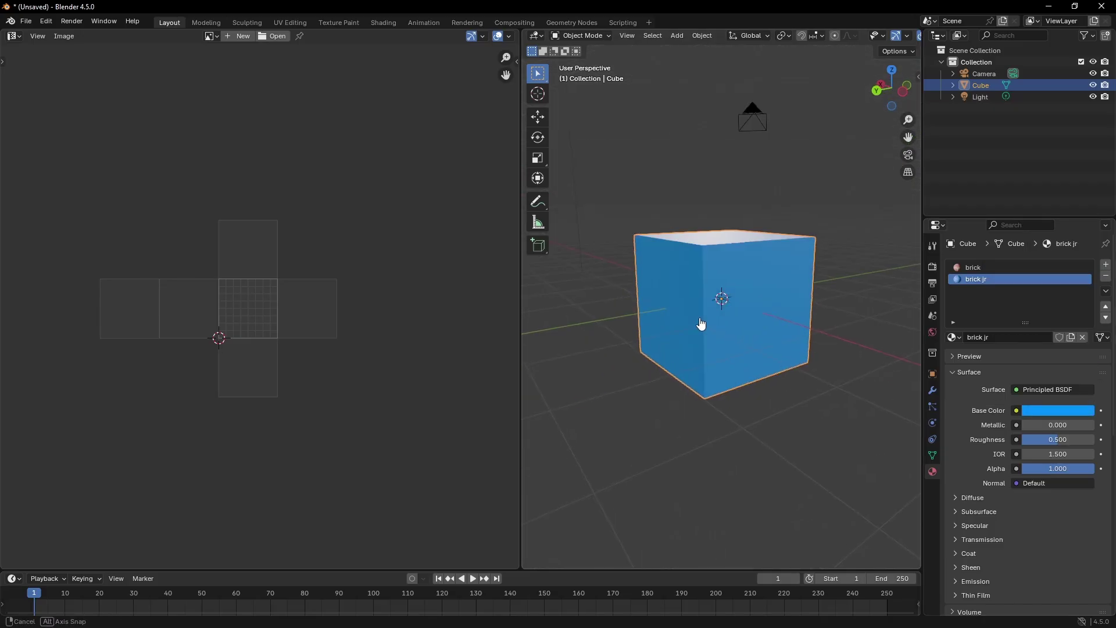
click(857, 346)
middle_drag(857, 347, 715, 374)
scroll(715, 374, down, 4)
middle_drag(640, 331, 790, 184)
scroll(877, 347, up, 4)
middle_drag(877, 346, 725, 329)
Assign the brick material slot to one selected face of the cube, then view the result
click(727, 321)
key(Tab)
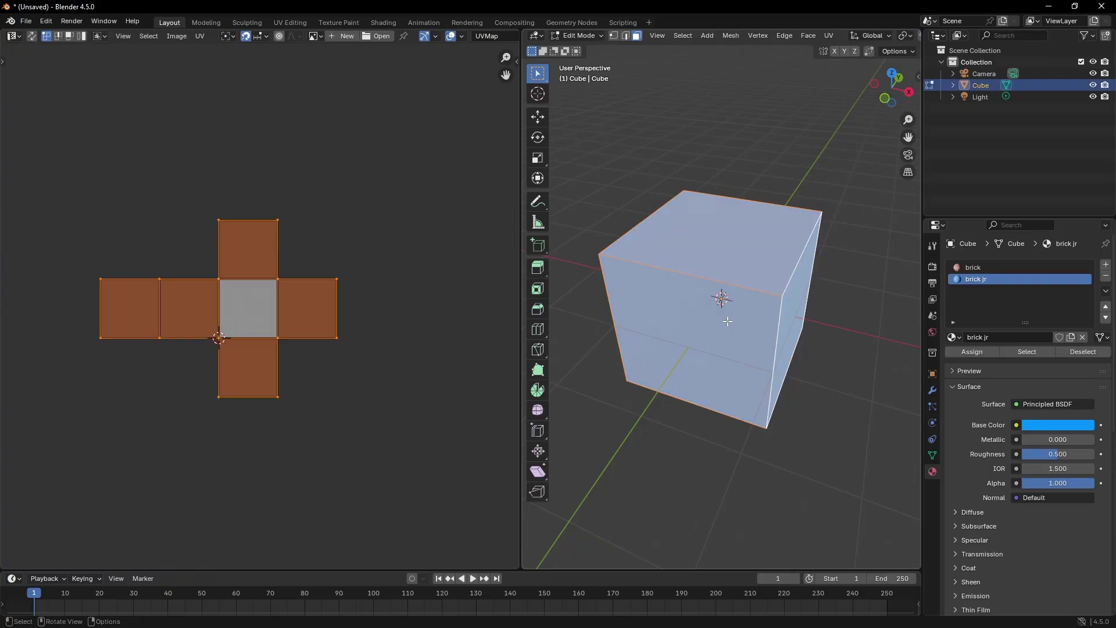
click(709, 270)
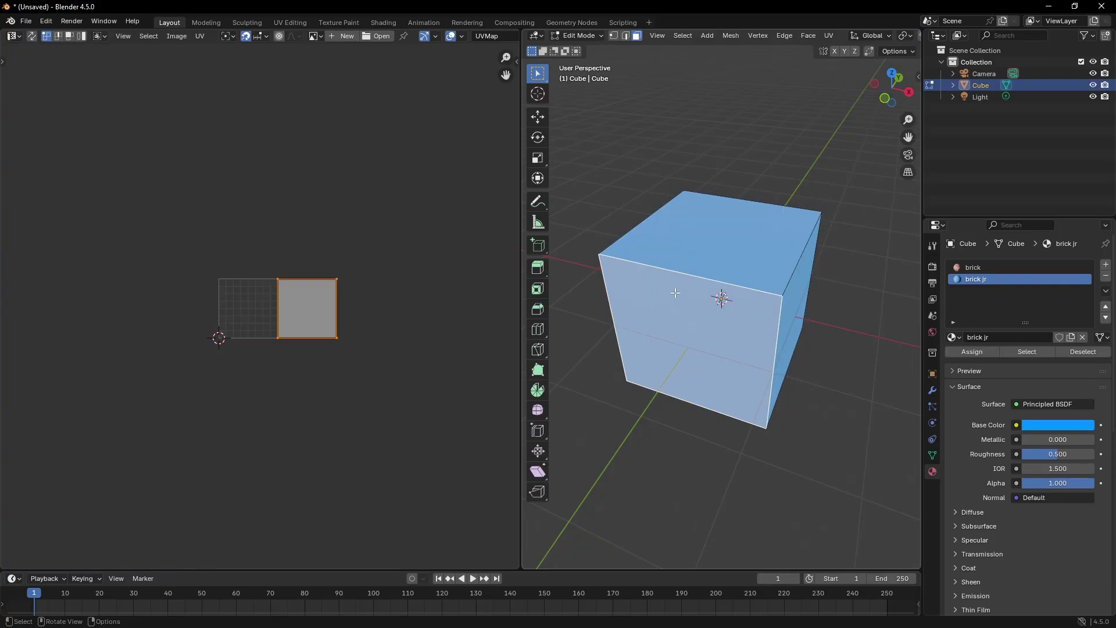
middle_drag(675, 292, 715, 326)
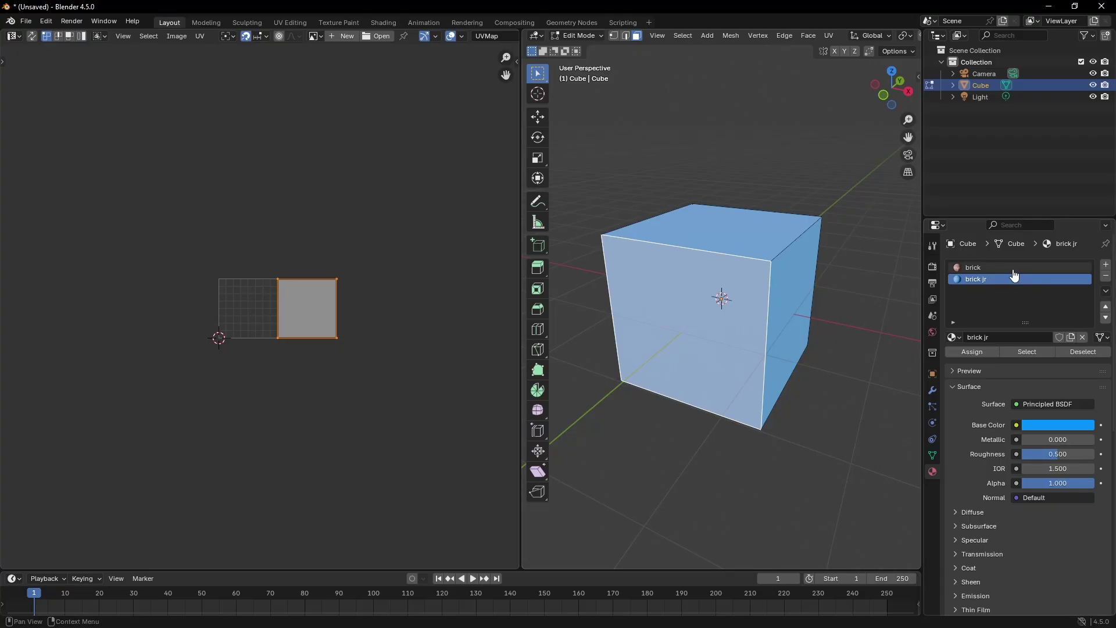
click(988, 268)
click(970, 352)
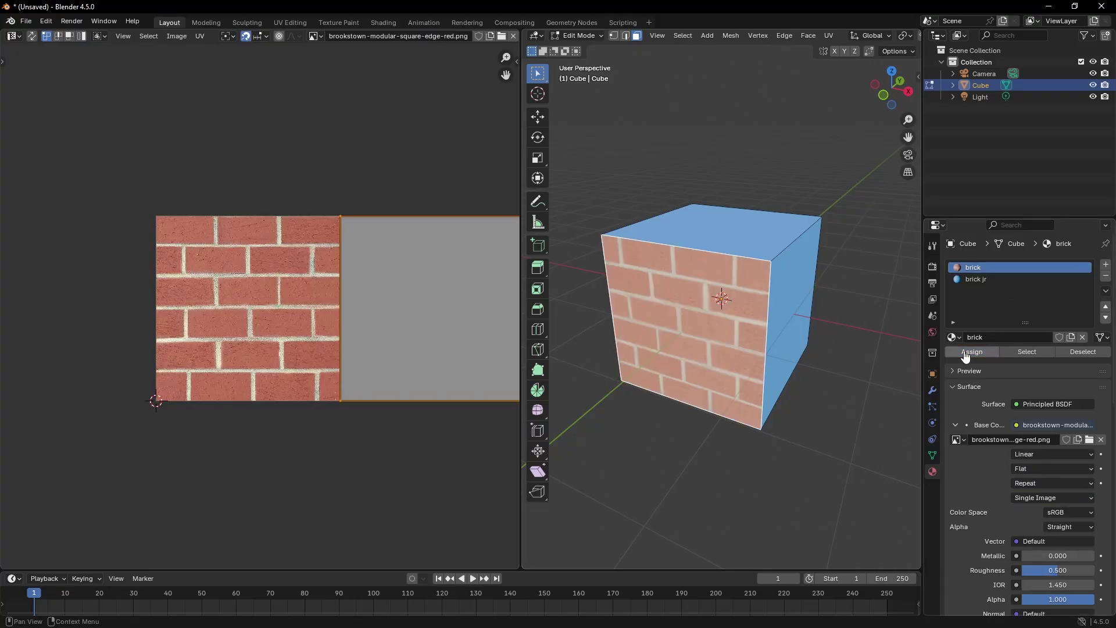
key(Tab)
middle_drag(768, 274, 811, 274)
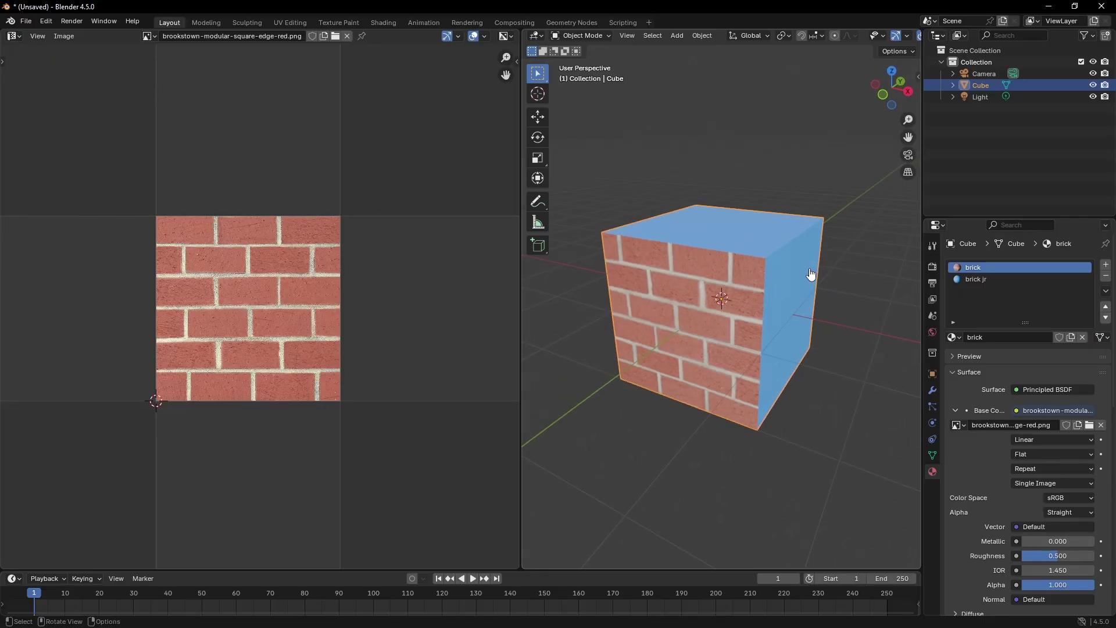
middle_drag(811, 275, 715, 304)
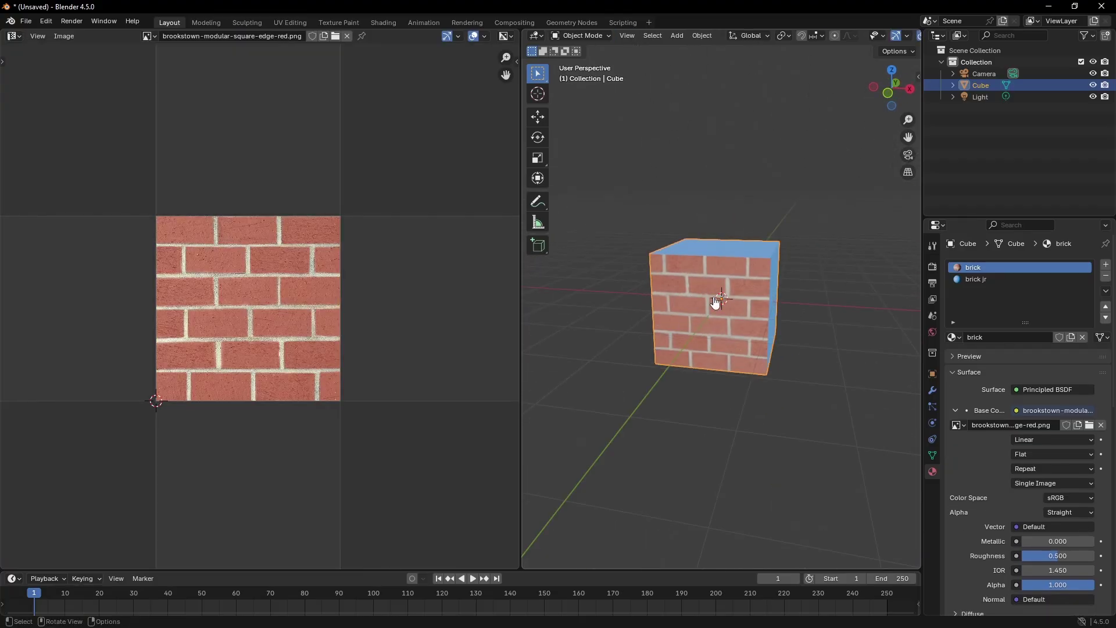
scroll(756, 304, up, 3)
key(Tab)
middle_drag(831, 293, 815, 323)
Reassign the brick jr material to the front face and orbit to view it square-on
click(816, 316)
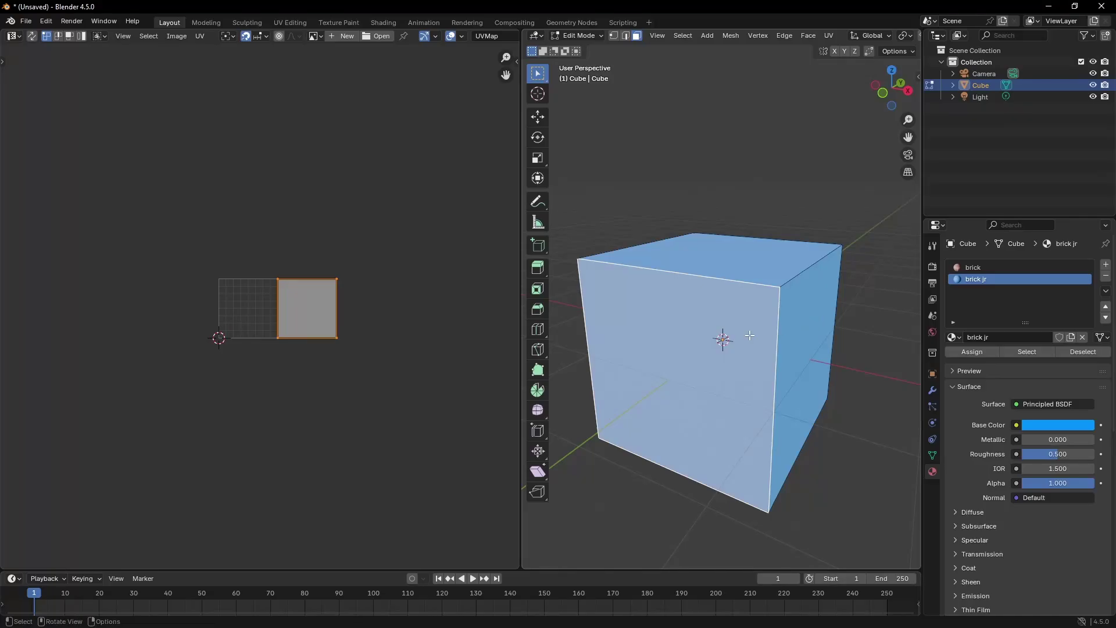
middle_drag(861, 306, 702, 271)
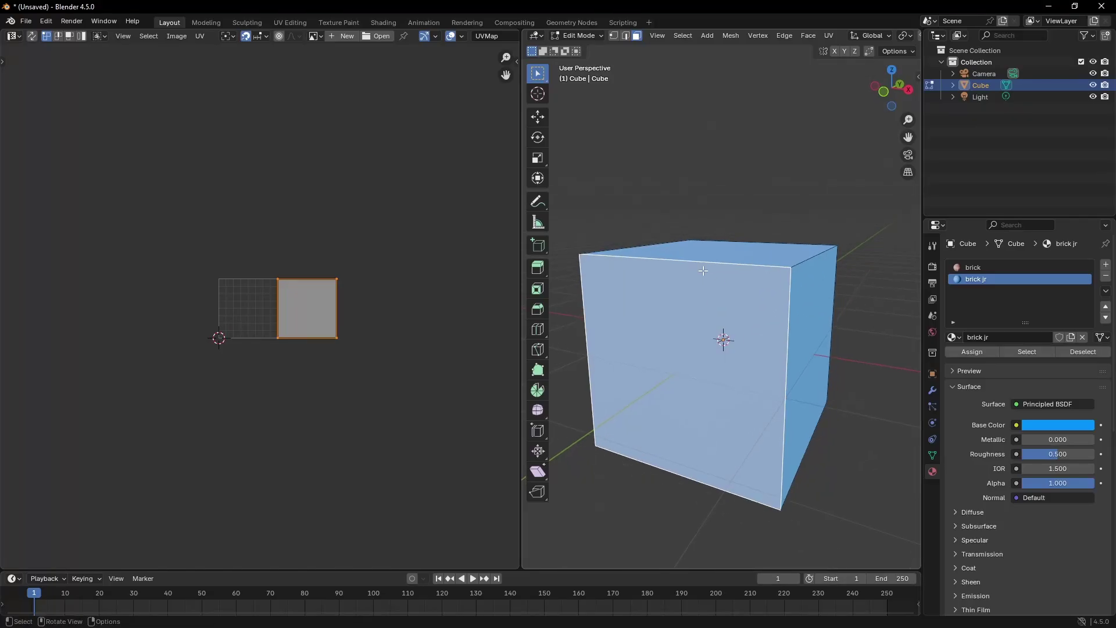
middle_drag(741, 303, 865, 269)
Inset the front face and extrude it 0.2048 m inward into the cube
key(i)
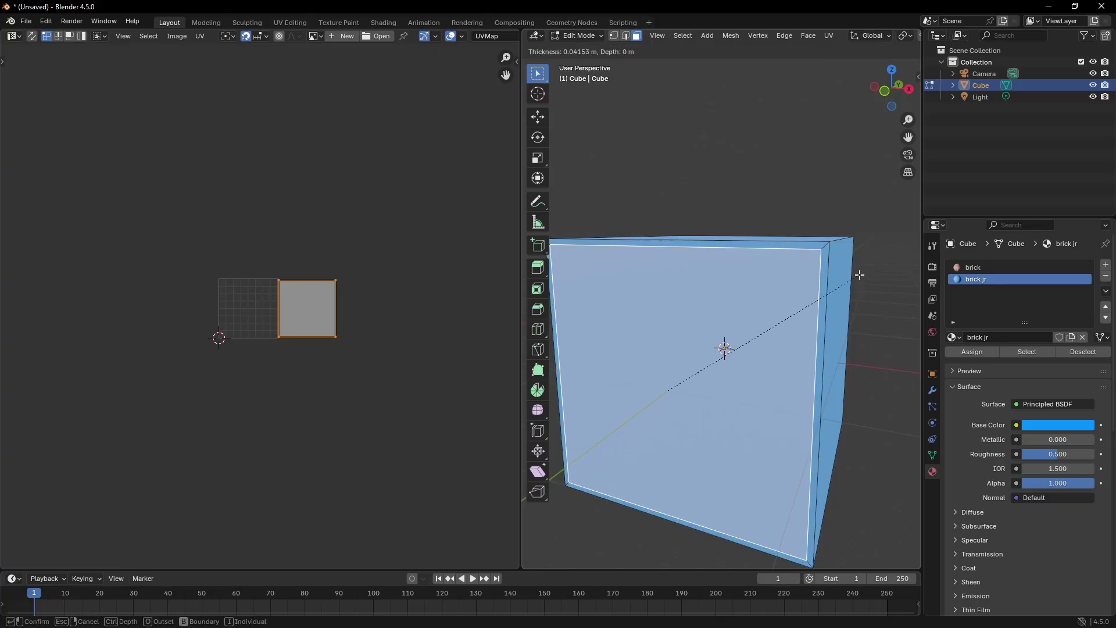
click(863, 269)
key(e)
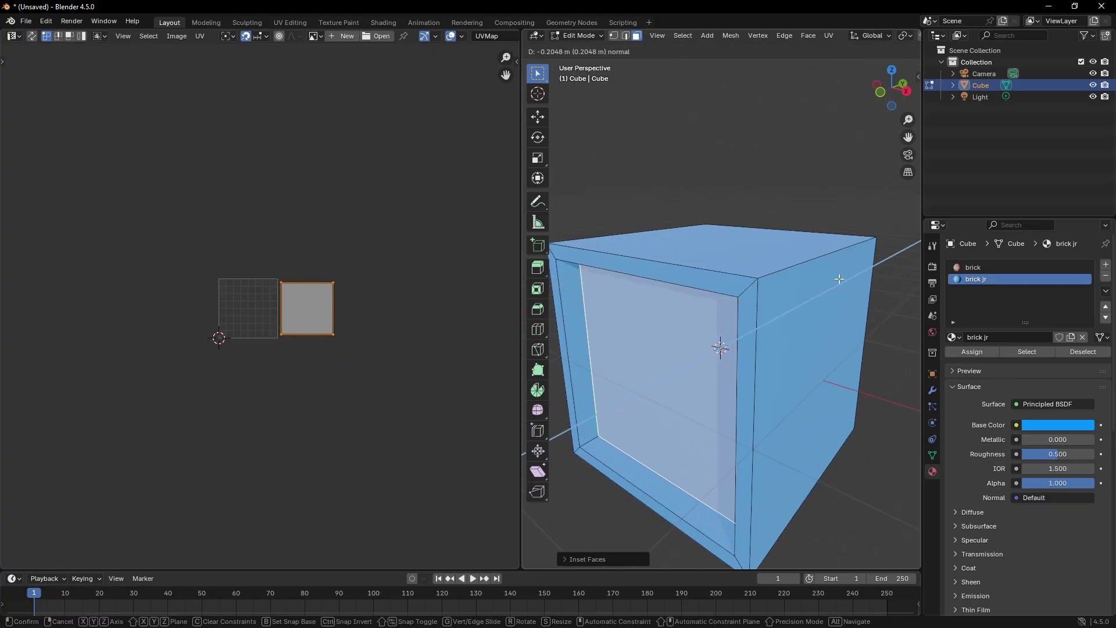
click(822, 281)
Orbit around the cube to inspect the new recess from its right side
key(Tab)
middle_drag(822, 282, 690, 284)
key(Tab)
scroll(707, 205, up, 3)
scroll(706, 205, down, 4)
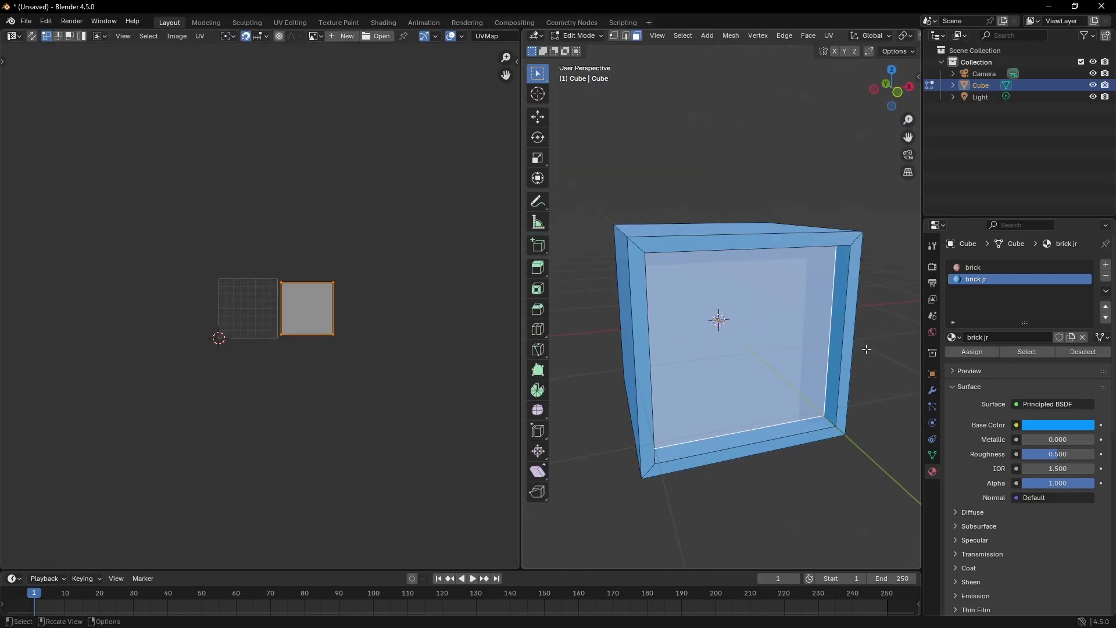
middle_drag(867, 348, 767, 337)
Assign the brick material to the recessed face and view it in Object Mode in a wider 3D view
click(979, 268)
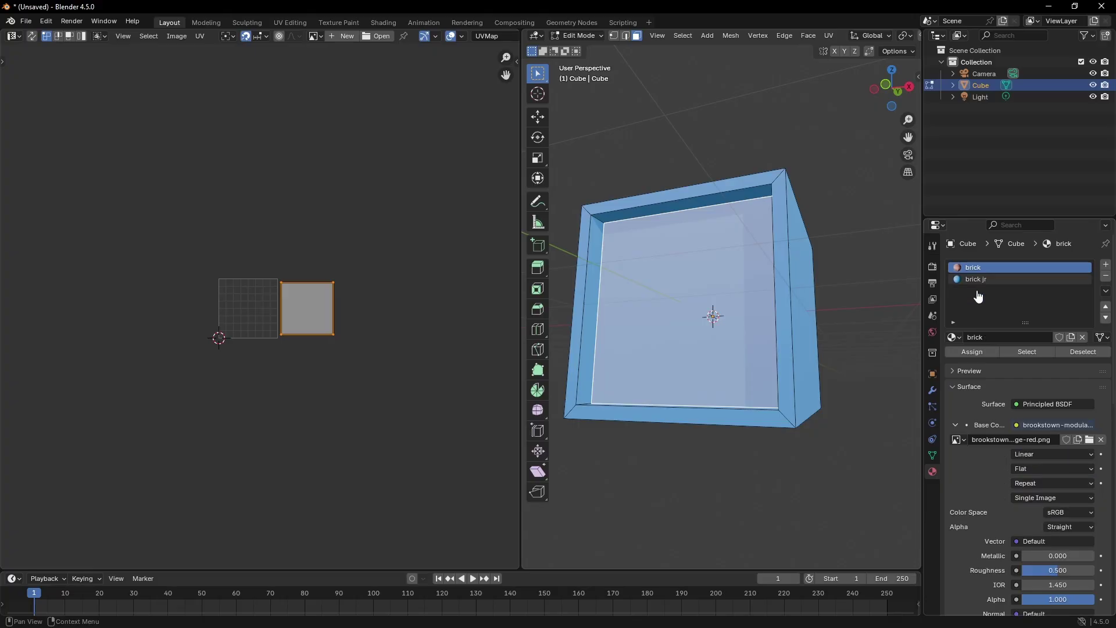
click(972, 352)
key(Tab)
middle_drag(732, 284, 760, 322)
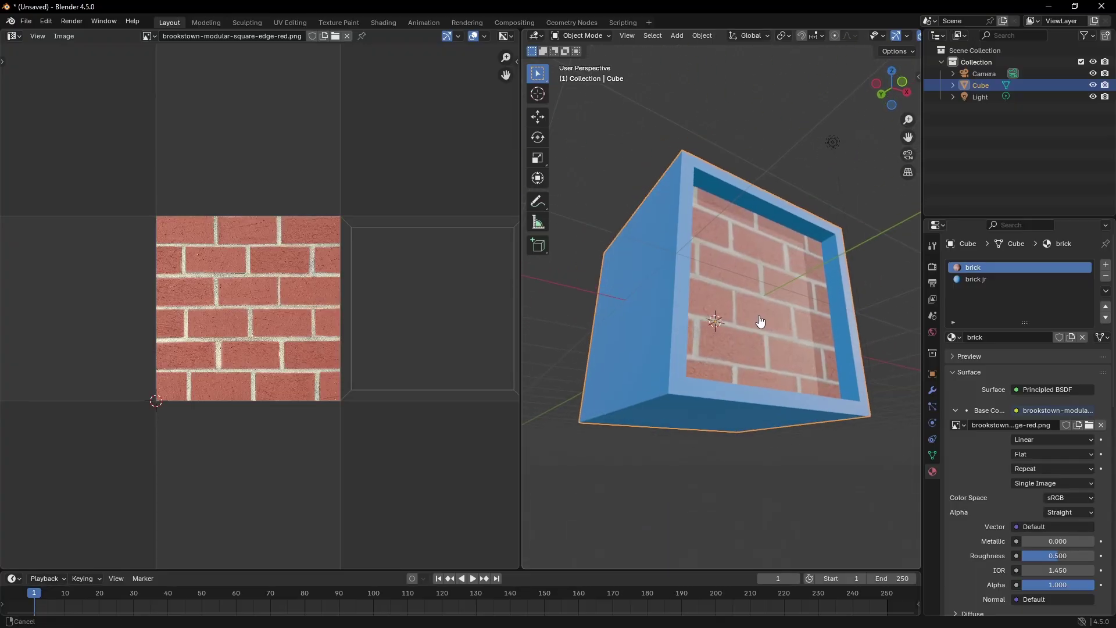
scroll(760, 321, up, 3)
drag(520, 61, 442, 61)
scroll(274, 316, down, 3)
Try rotating the recessed face, cancel it, and orbit until the brick texture faces the viewer
key(Tab)
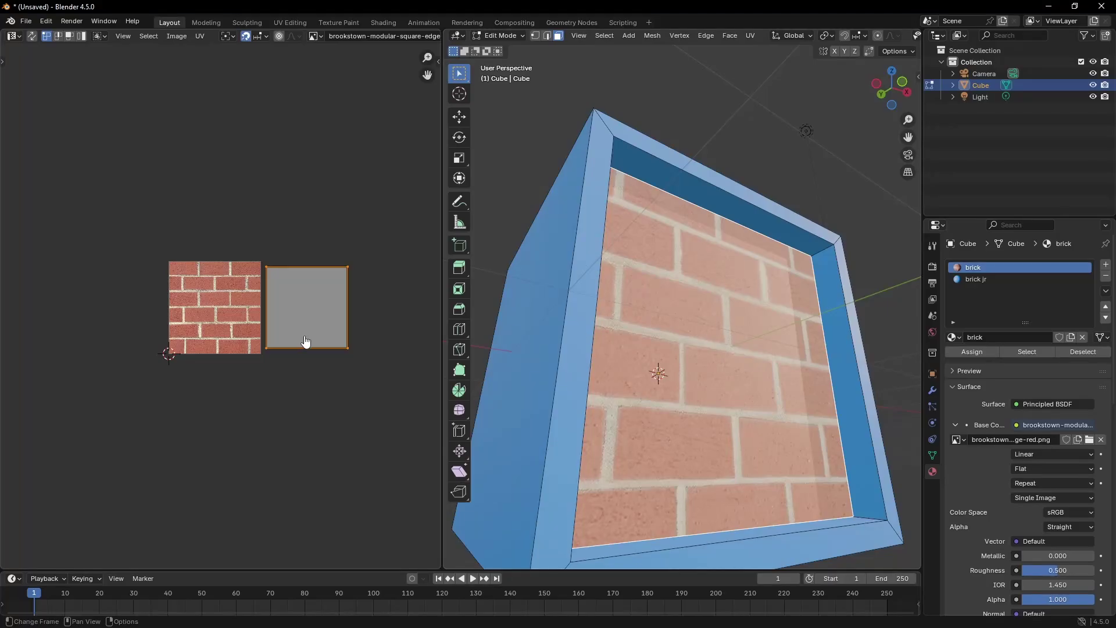
key(r)
key(Escape)
key(Tab)
middle_drag(506, 326, 618, 302)
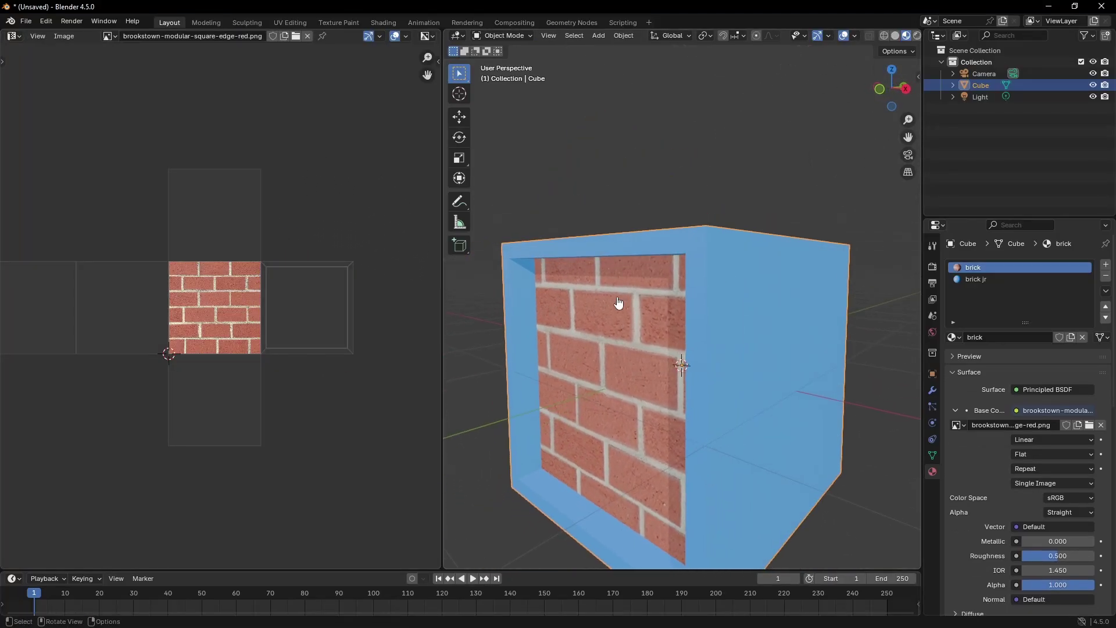
middle_drag(693, 295, 649, 306)
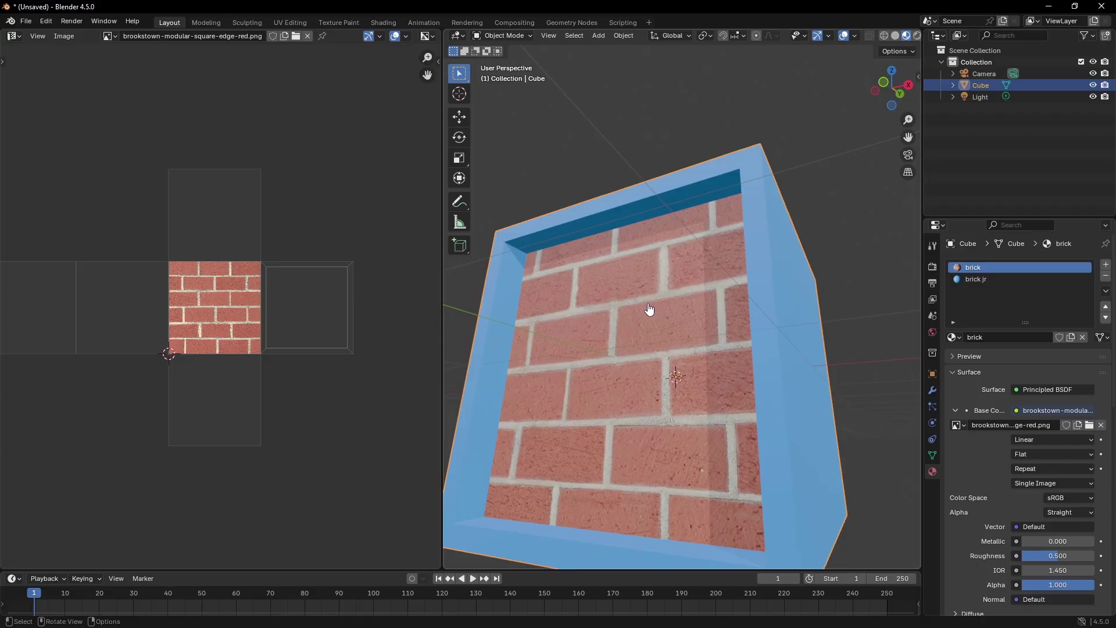